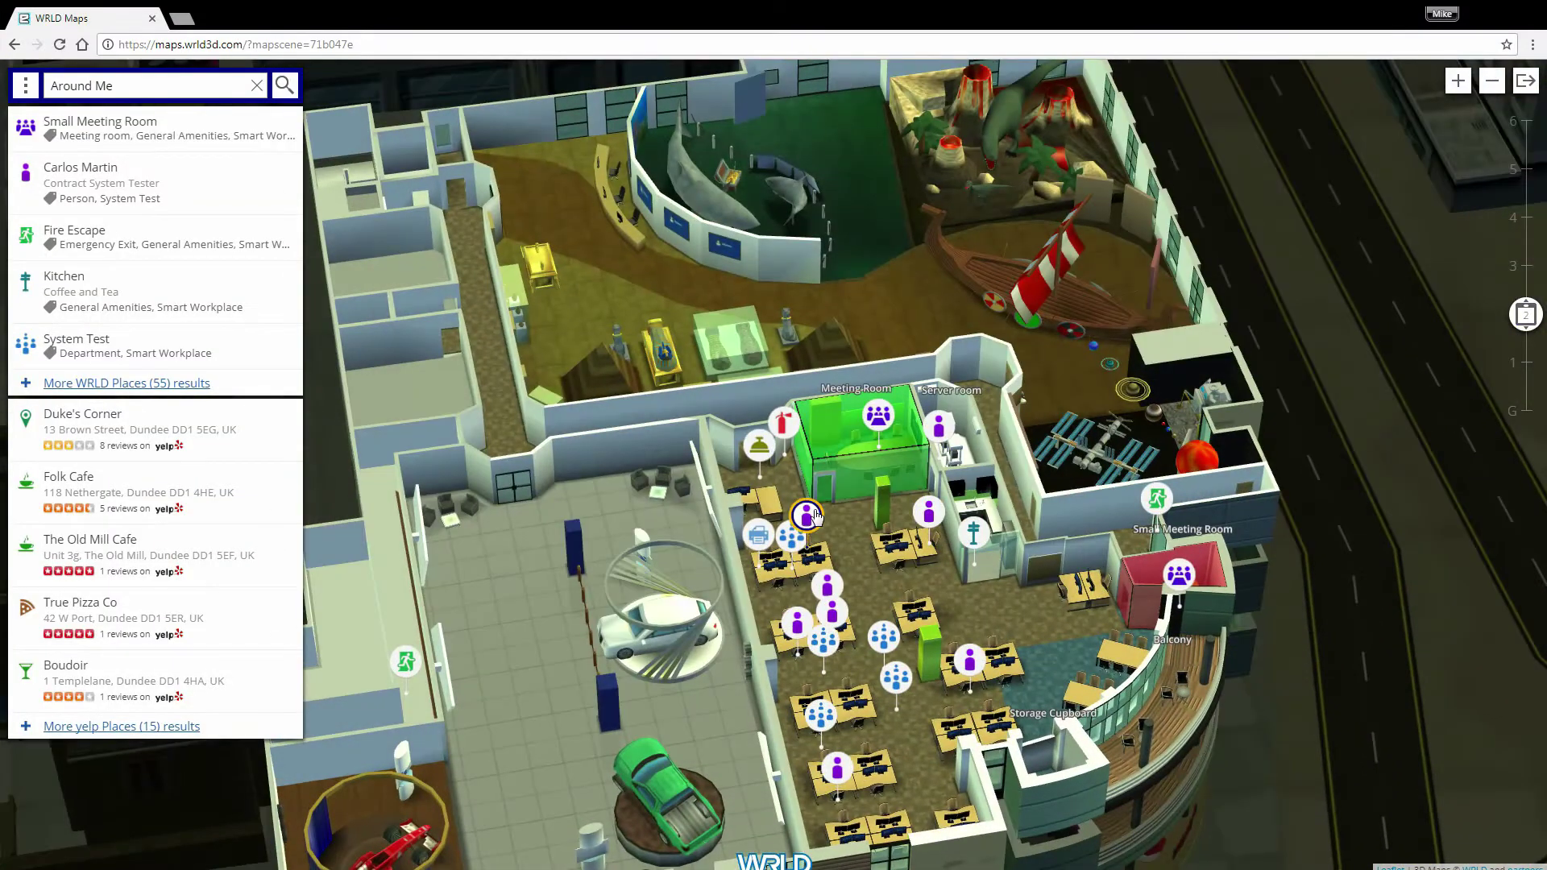
Step: Rate the Reception five stars, submit feedback on it, and close its card
{"action": "left_click", "coordinate": [760, 451]}
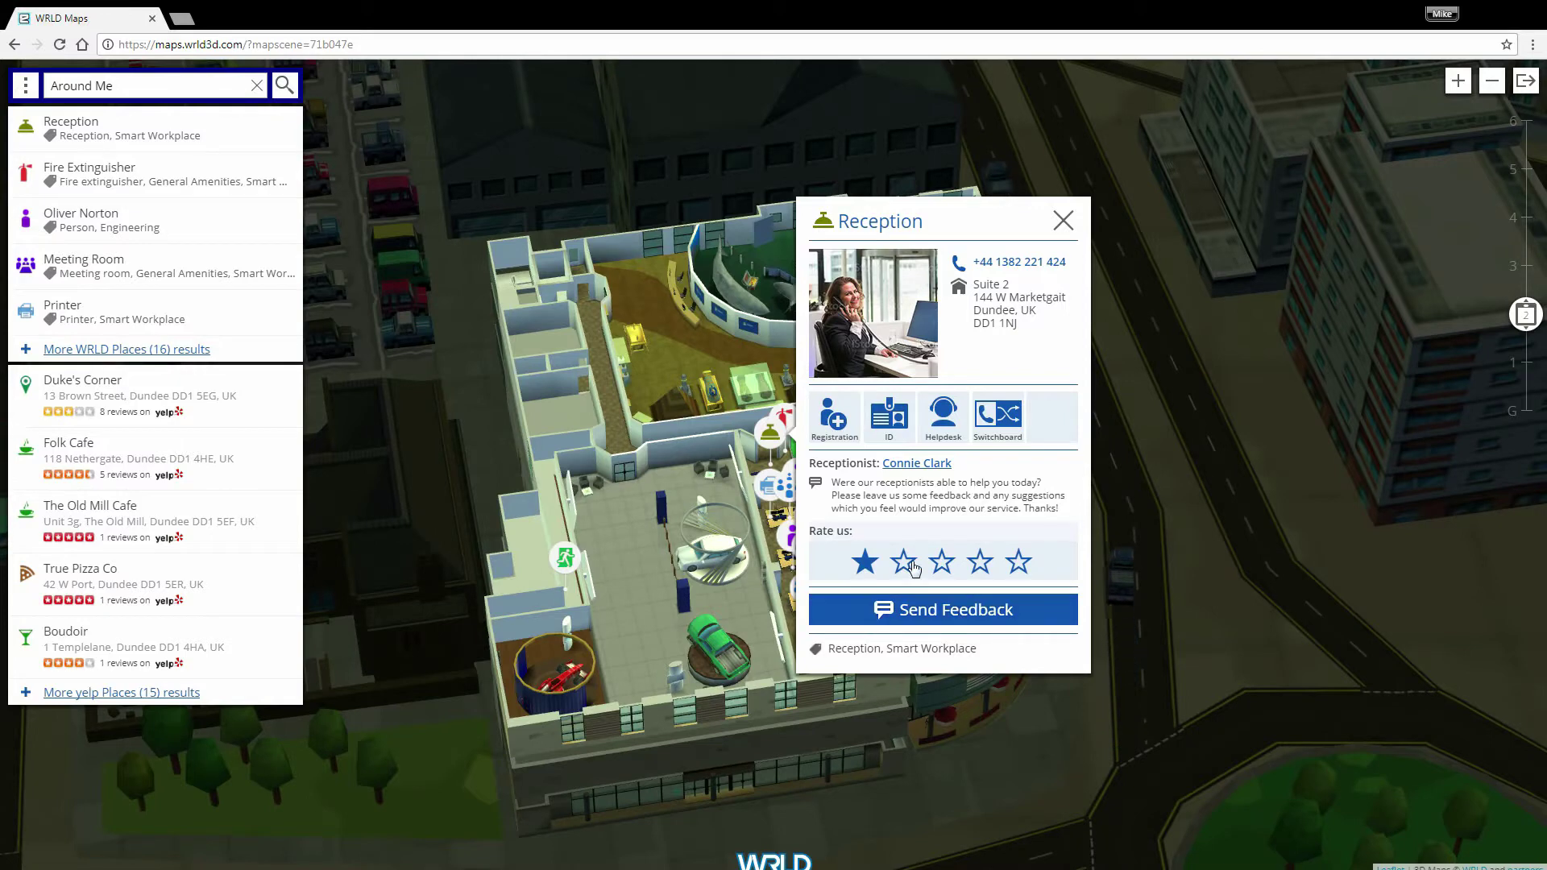
{"action": "left_click", "coordinate": [981, 561]}
{"action": "left_click", "coordinate": [1019, 562]}
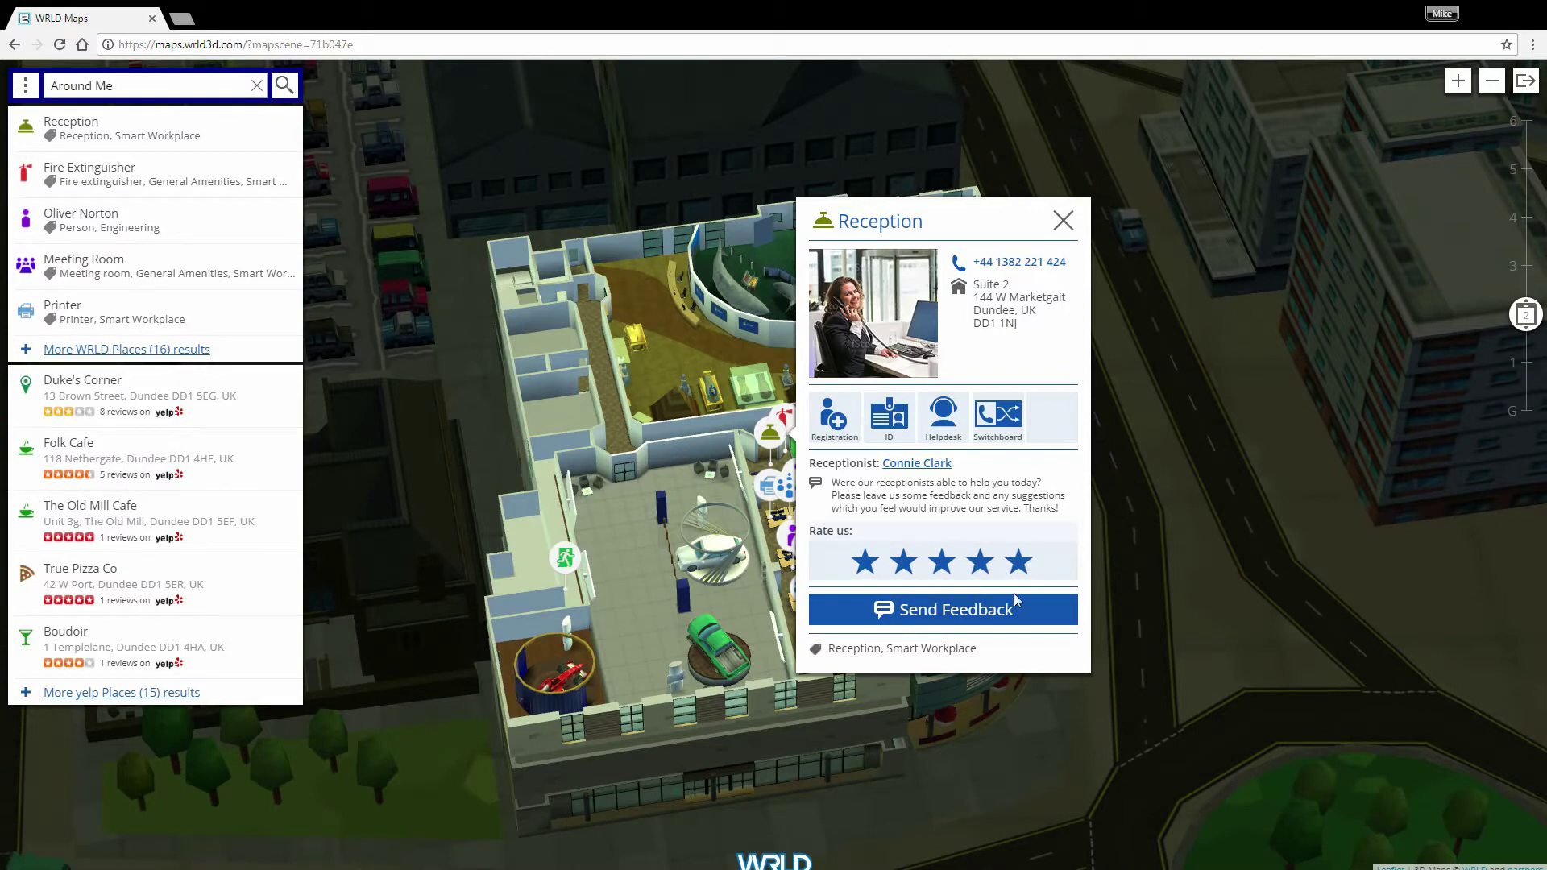
{"action": "left_click", "coordinate": [1013, 615]}
{"action": "left_click", "coordinate": [967, 563]}
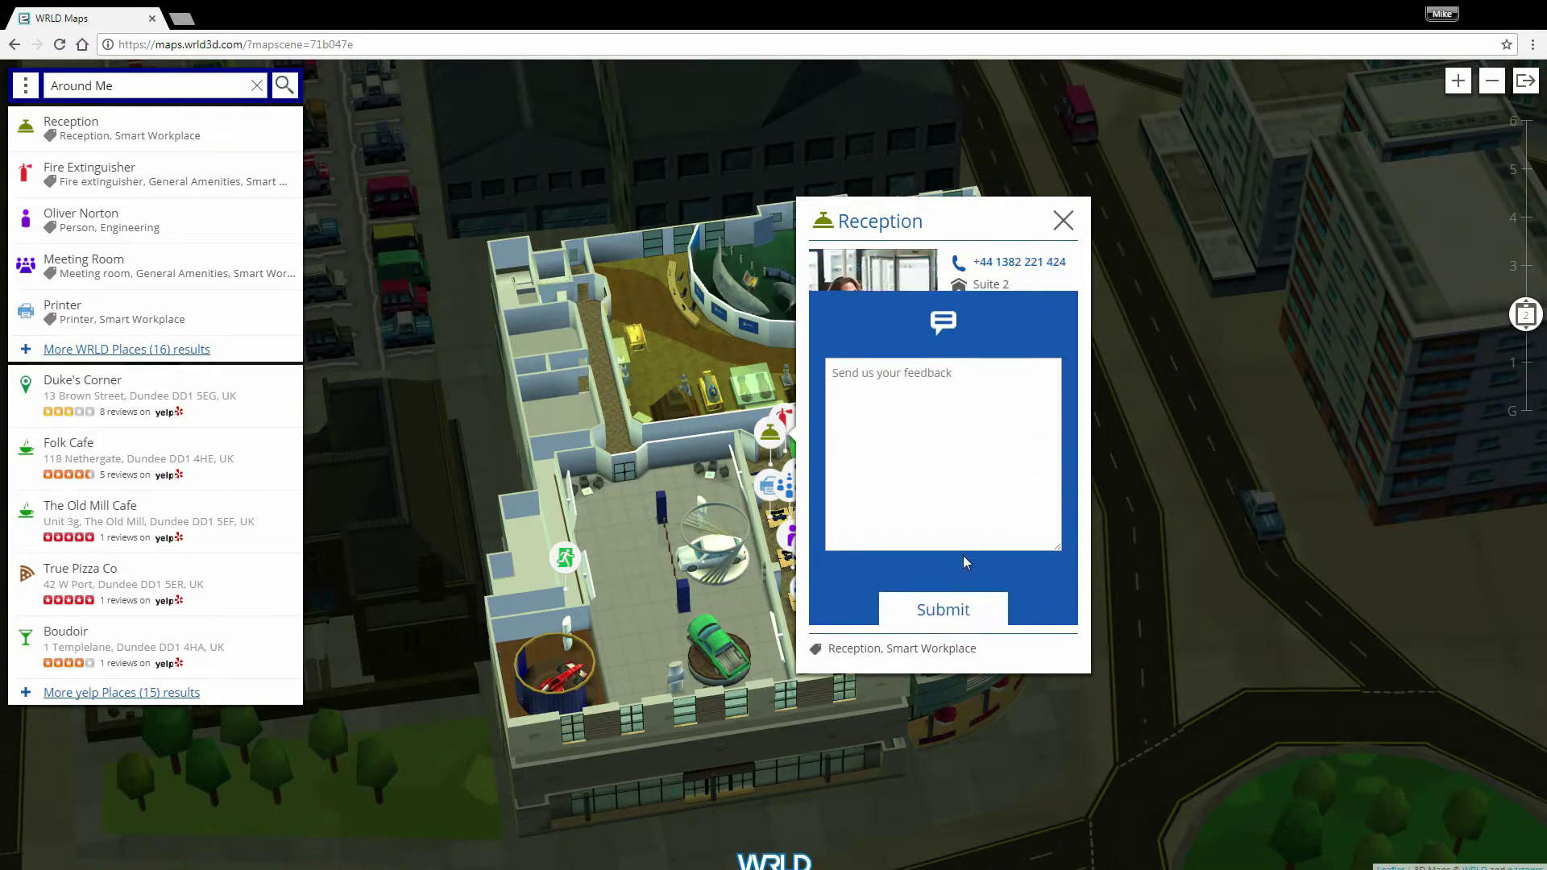
{"action": "left_click", "coordinate": [1064, 220]}
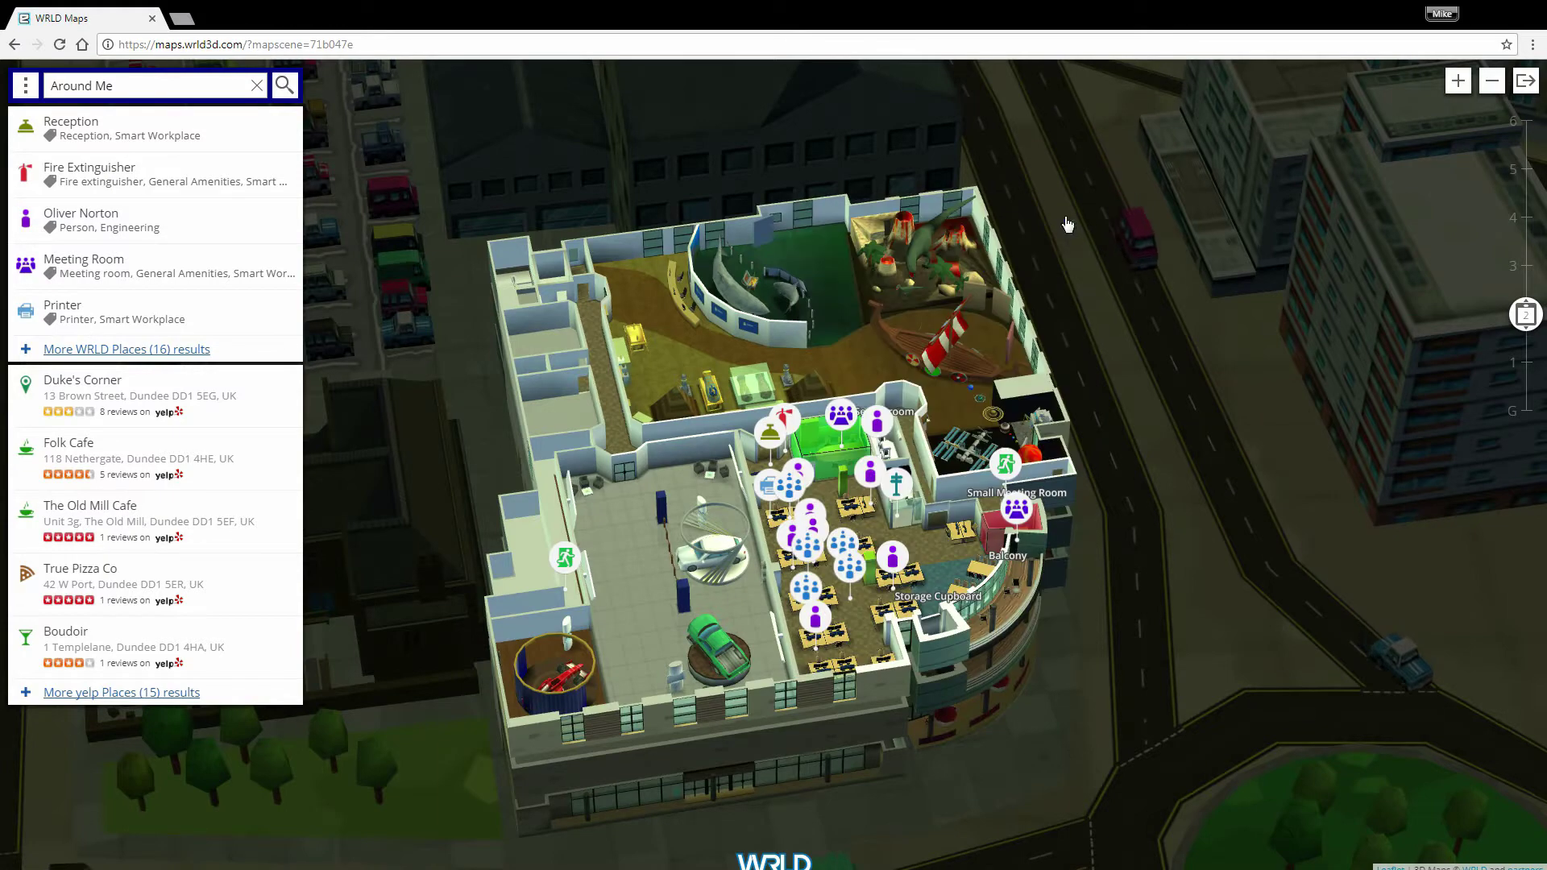
Step: Check the Meeting Room's available-soon and occupied slots and issue report, then go to Places Designer
{"action": "left_click", "coordinate": [841, 418]}
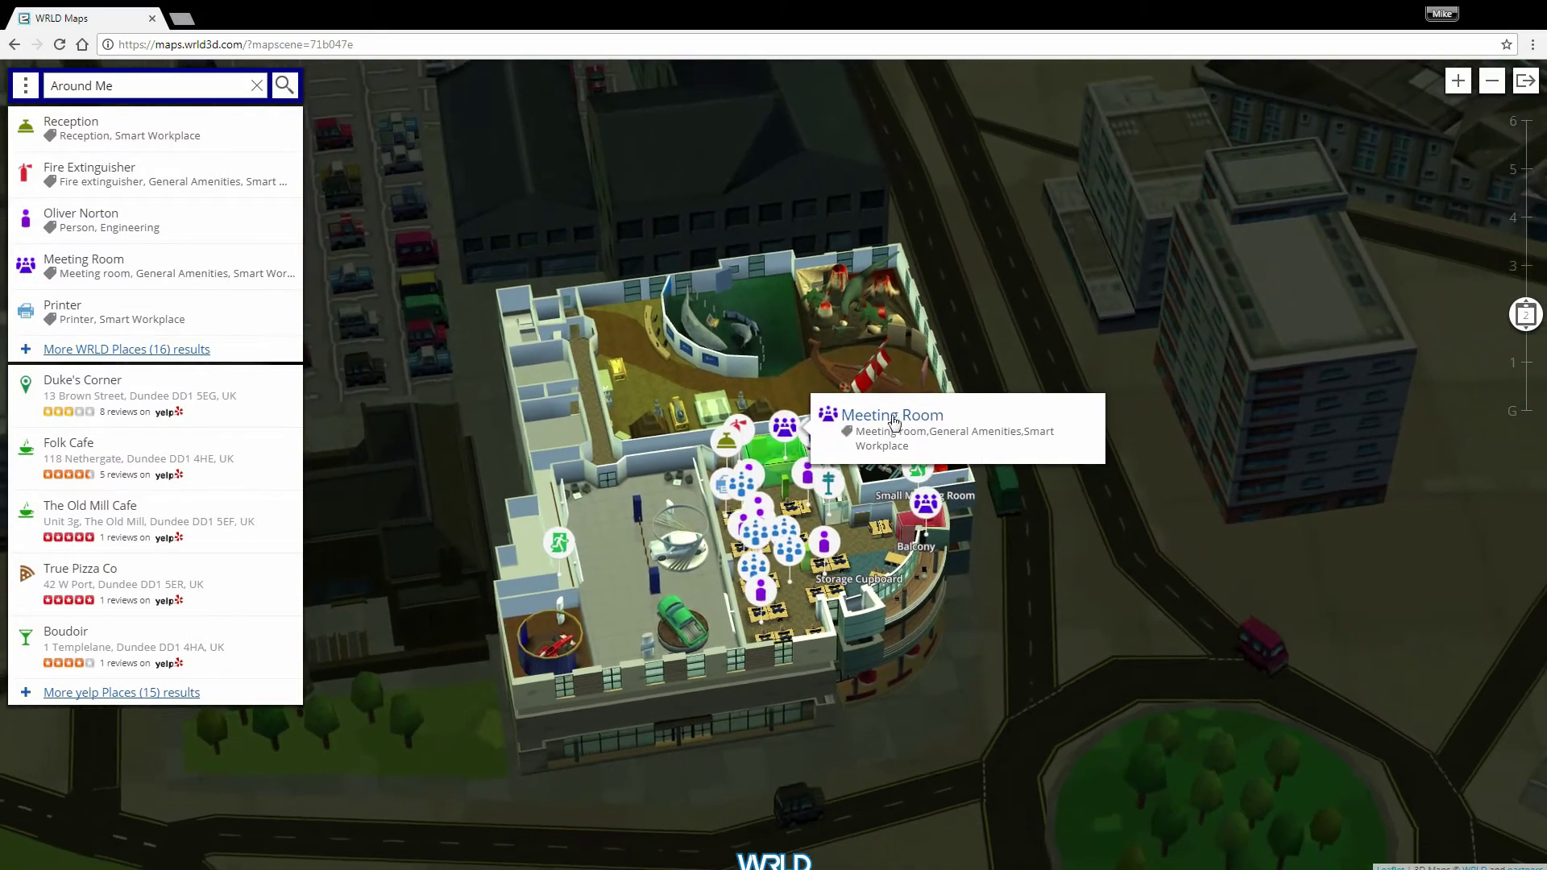
{"action": "left_click", "coordinate": [948, 458]}
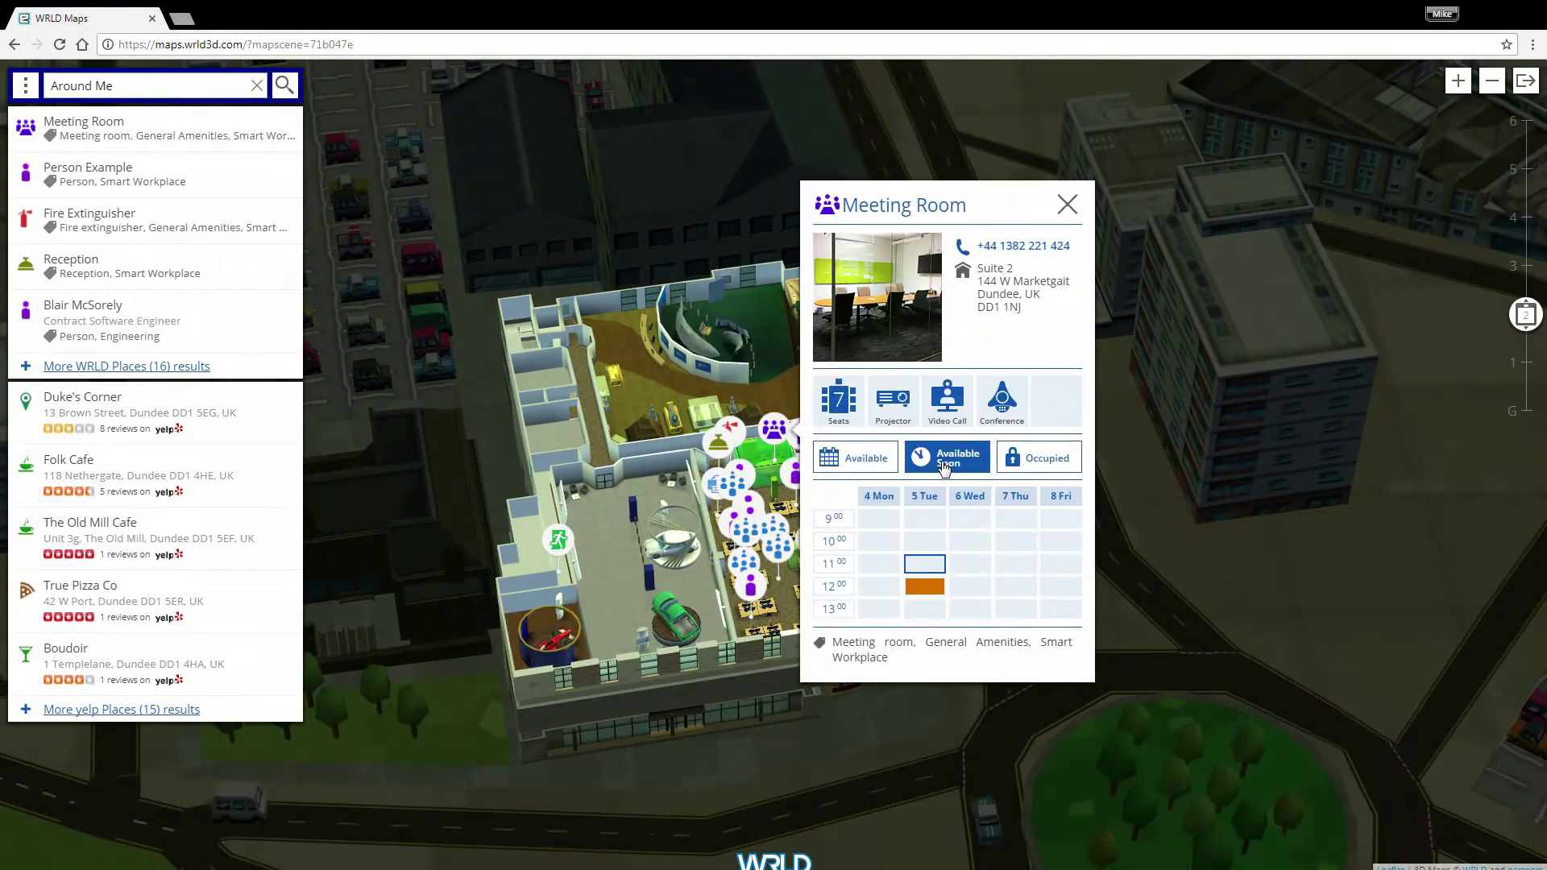
{"action": "left_click", "coordinate": [1013, 461]}
{"action": "scroll", "coordinate": [1015, 499], "scroll_direction": "down", "scroll_amount": 4}
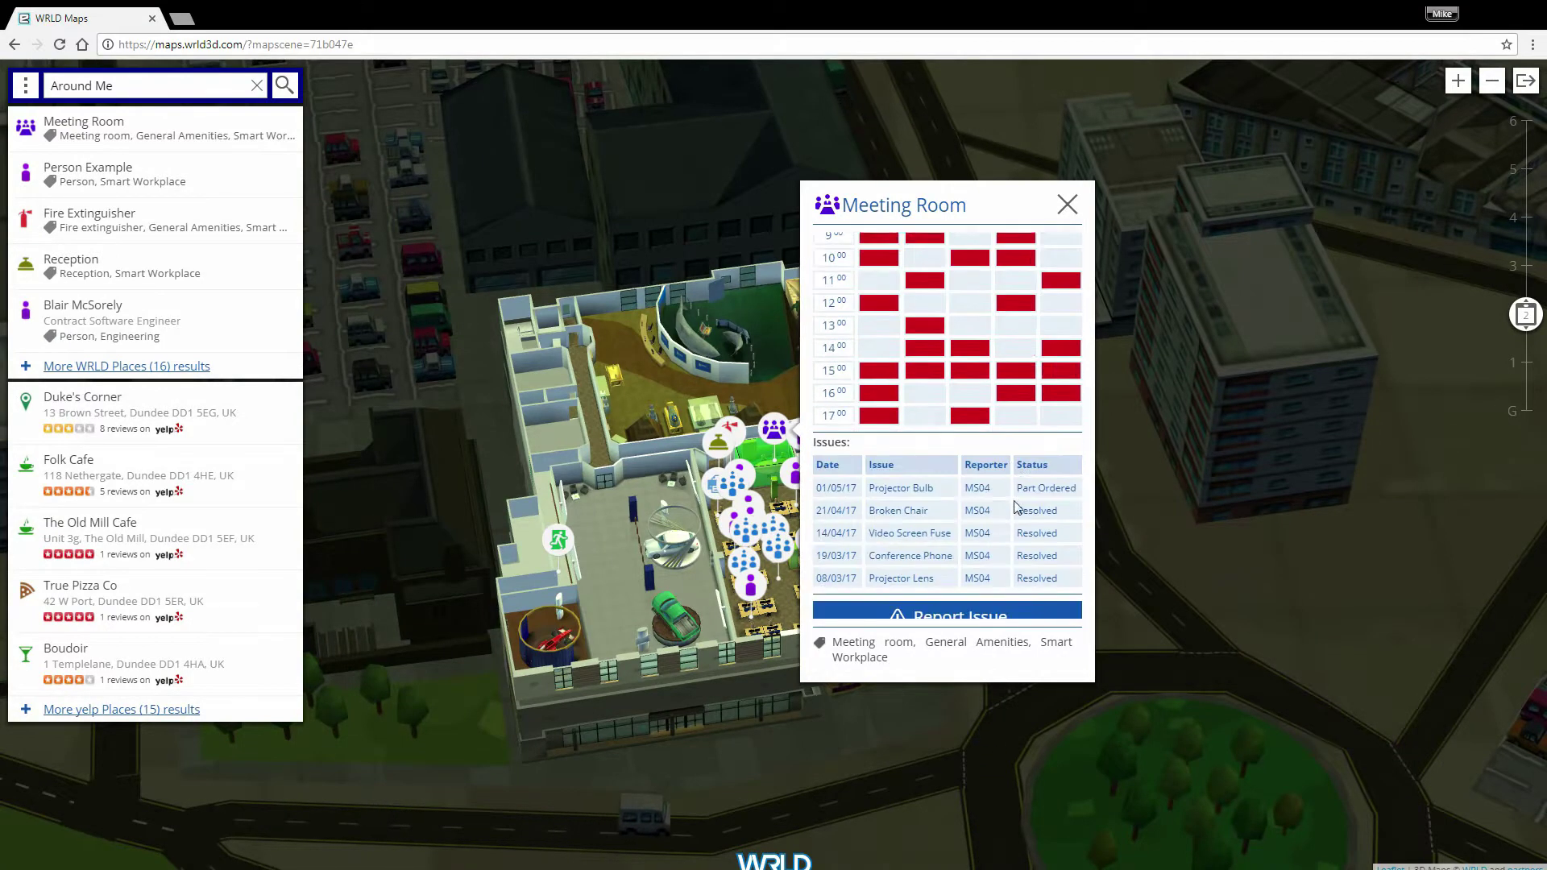
{"action": "left_click", "coordinate": [971, 604]}
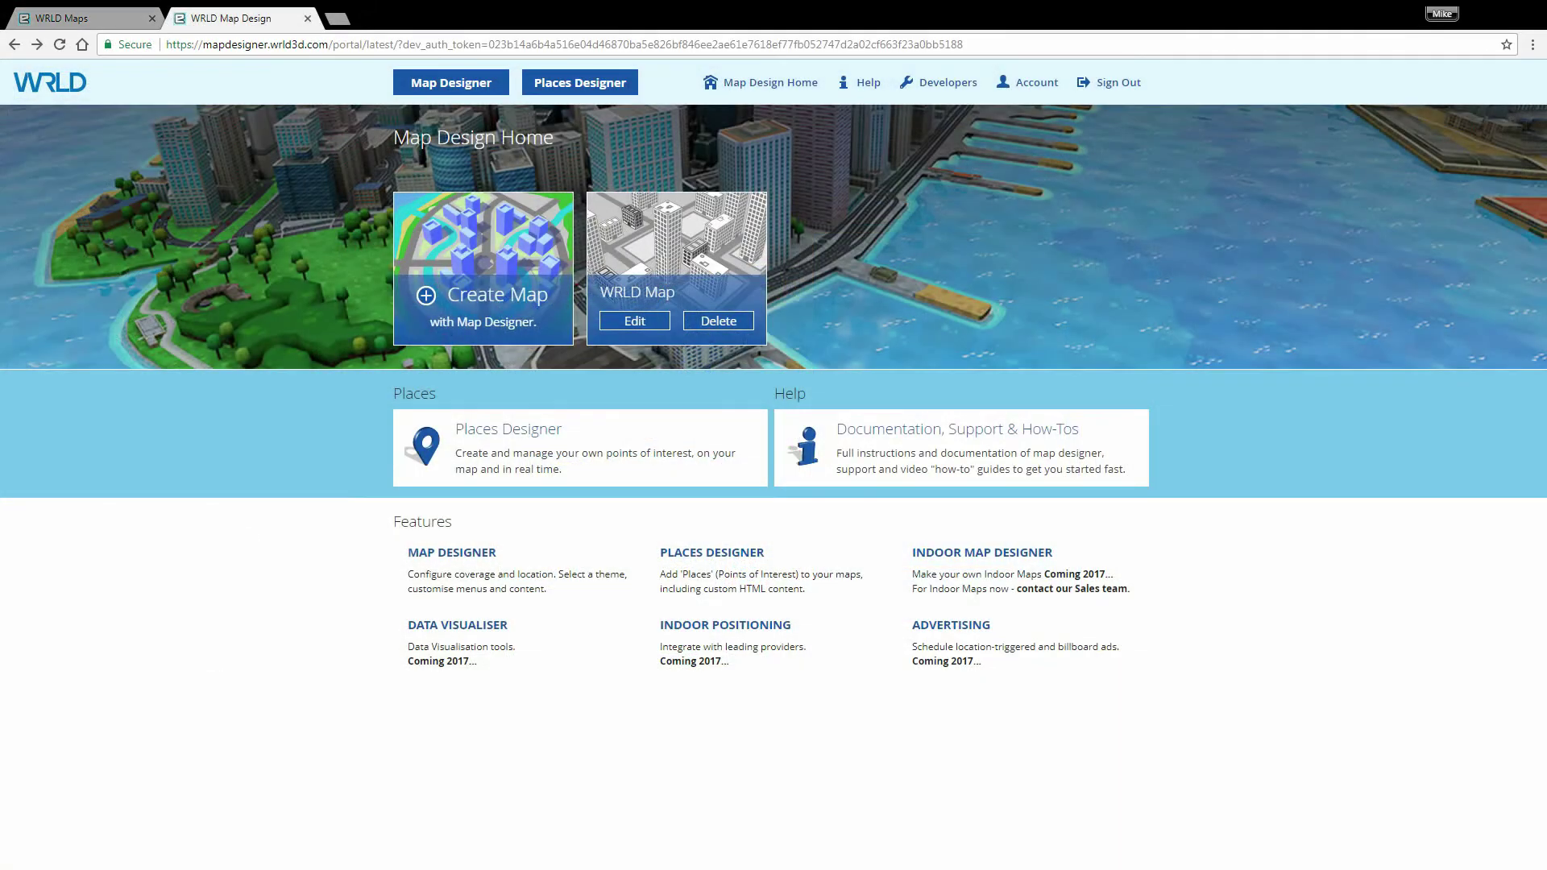
{"action": "left_click", "coordinate": [525, 443]}
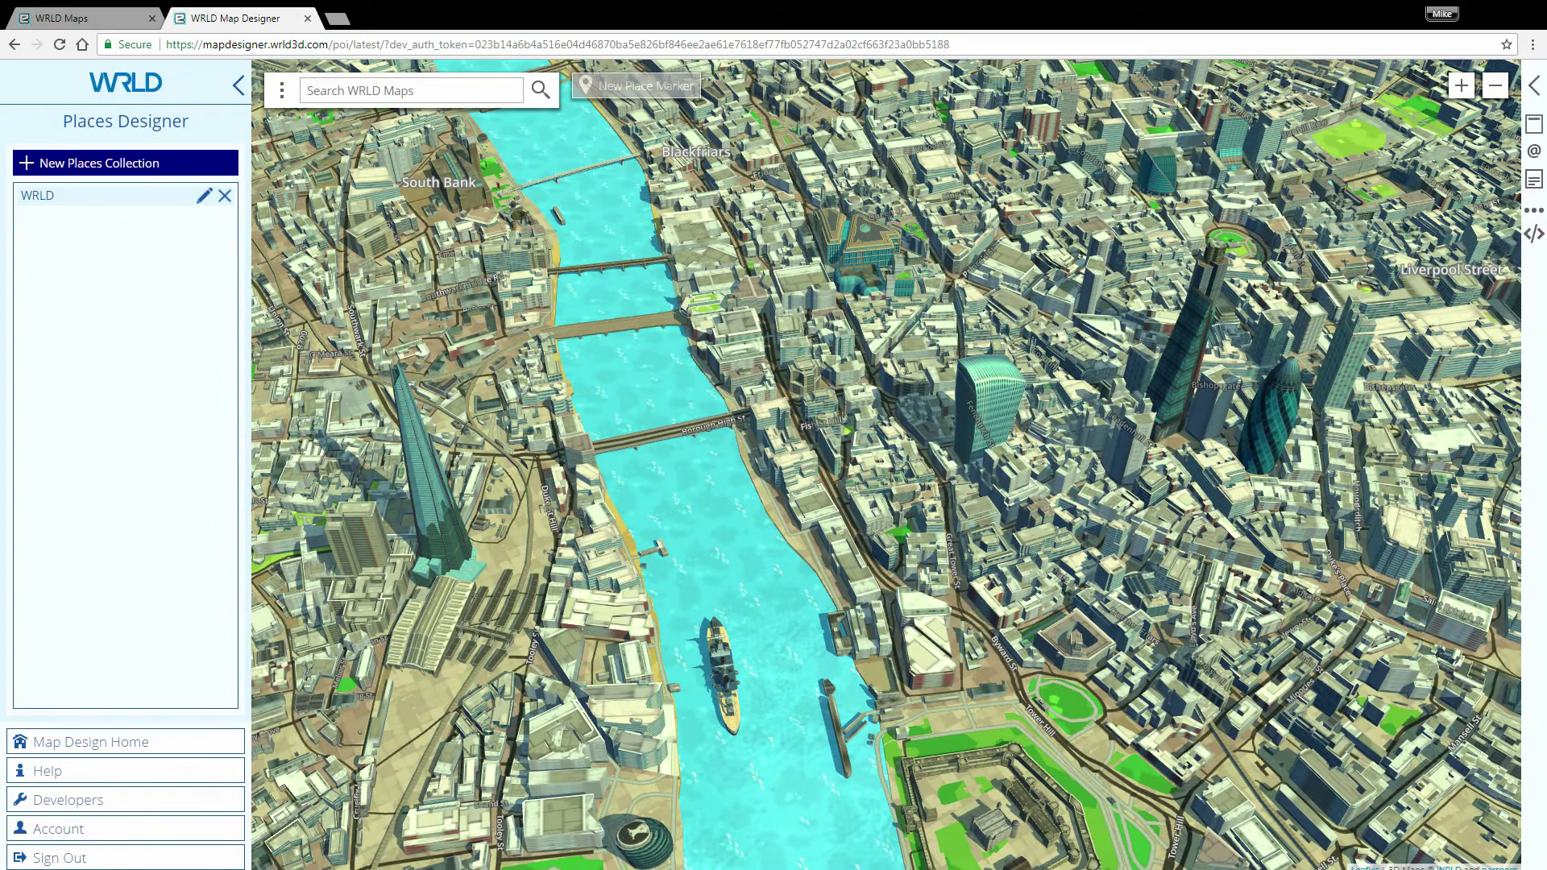
Step: Start a new places collection titled 'Fav Lunch Places'
{"action": "left_click", "coordinate": [208, 161]}
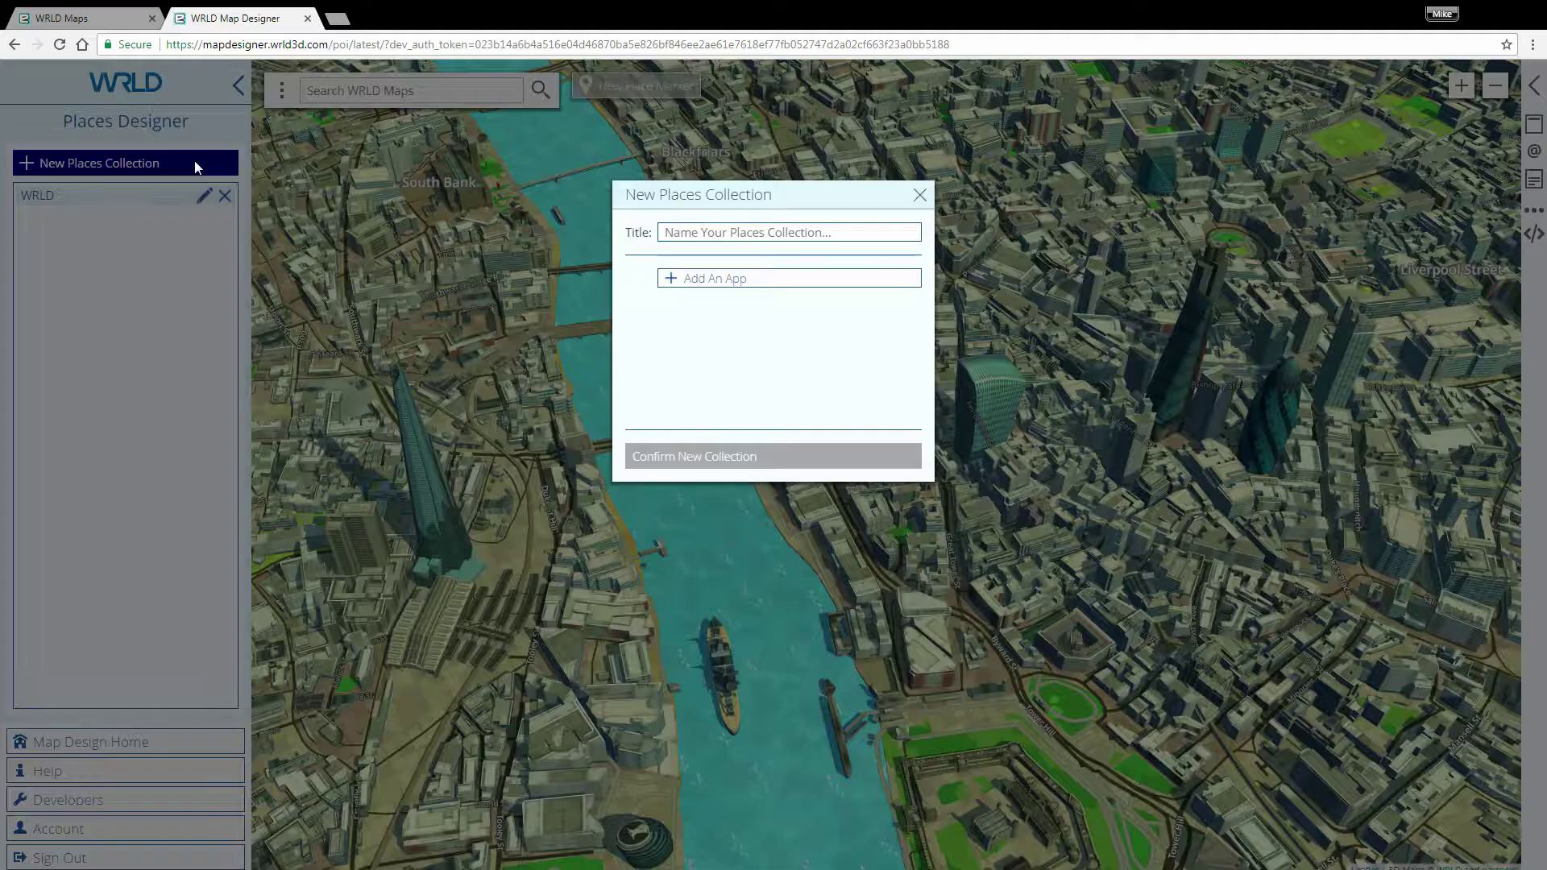
{"action": "left_click", "coordinate": [778, 234]}
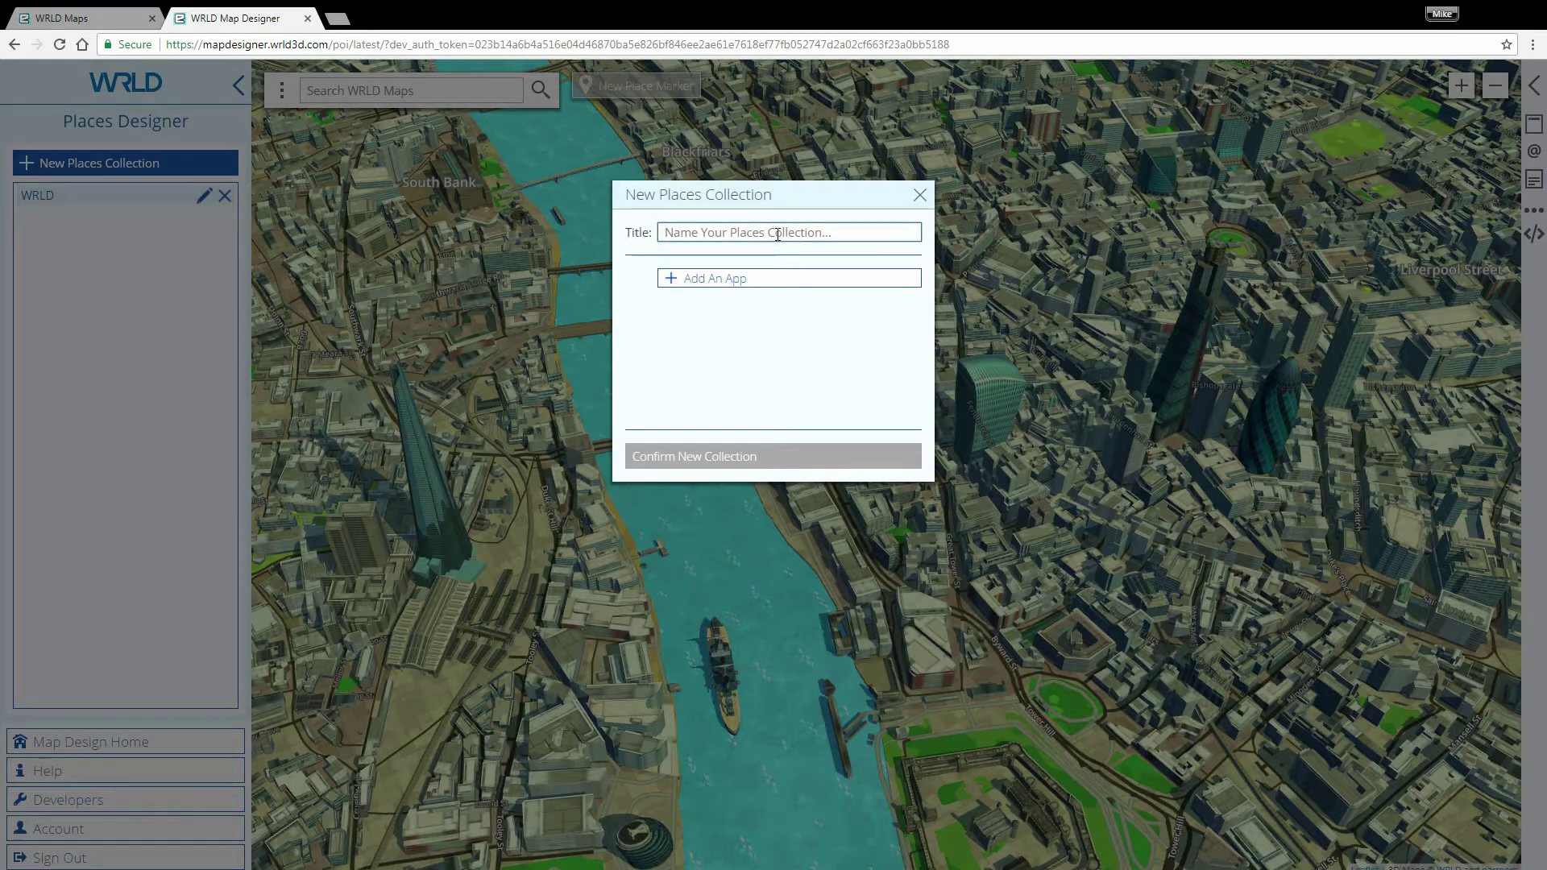
{"action": "type", "text": "Fav Lunch Places"}
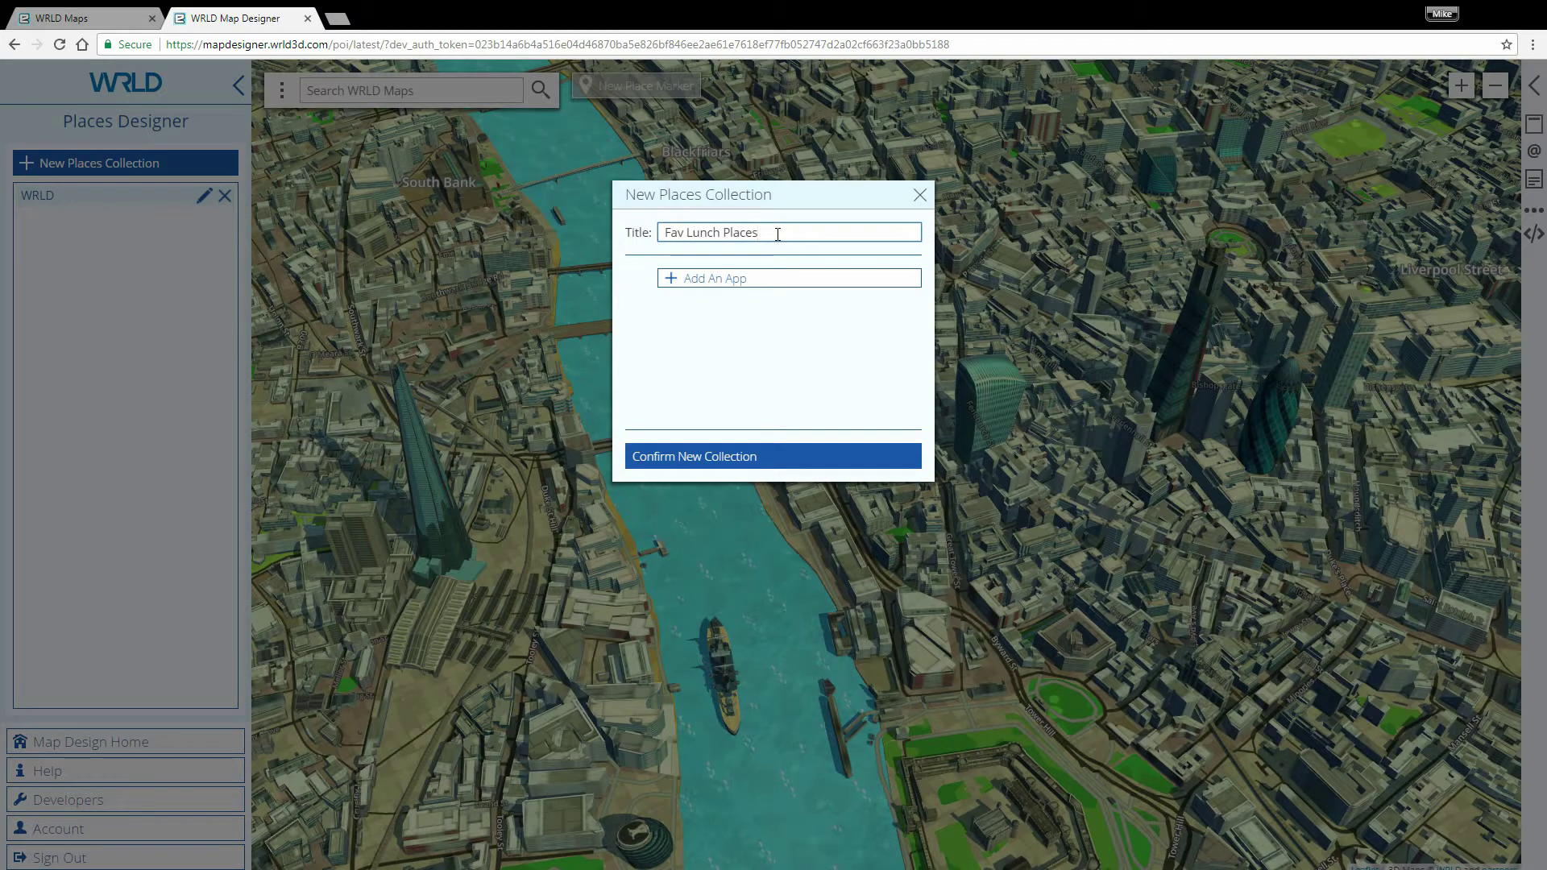
Step: Link the WRLD Map and WRLD Map - Offers apps, then confirm the collection
{"action": "left_click", "coordinate": [848, 281]}
{"action": "left_click", "coordinate": [910, 279]}
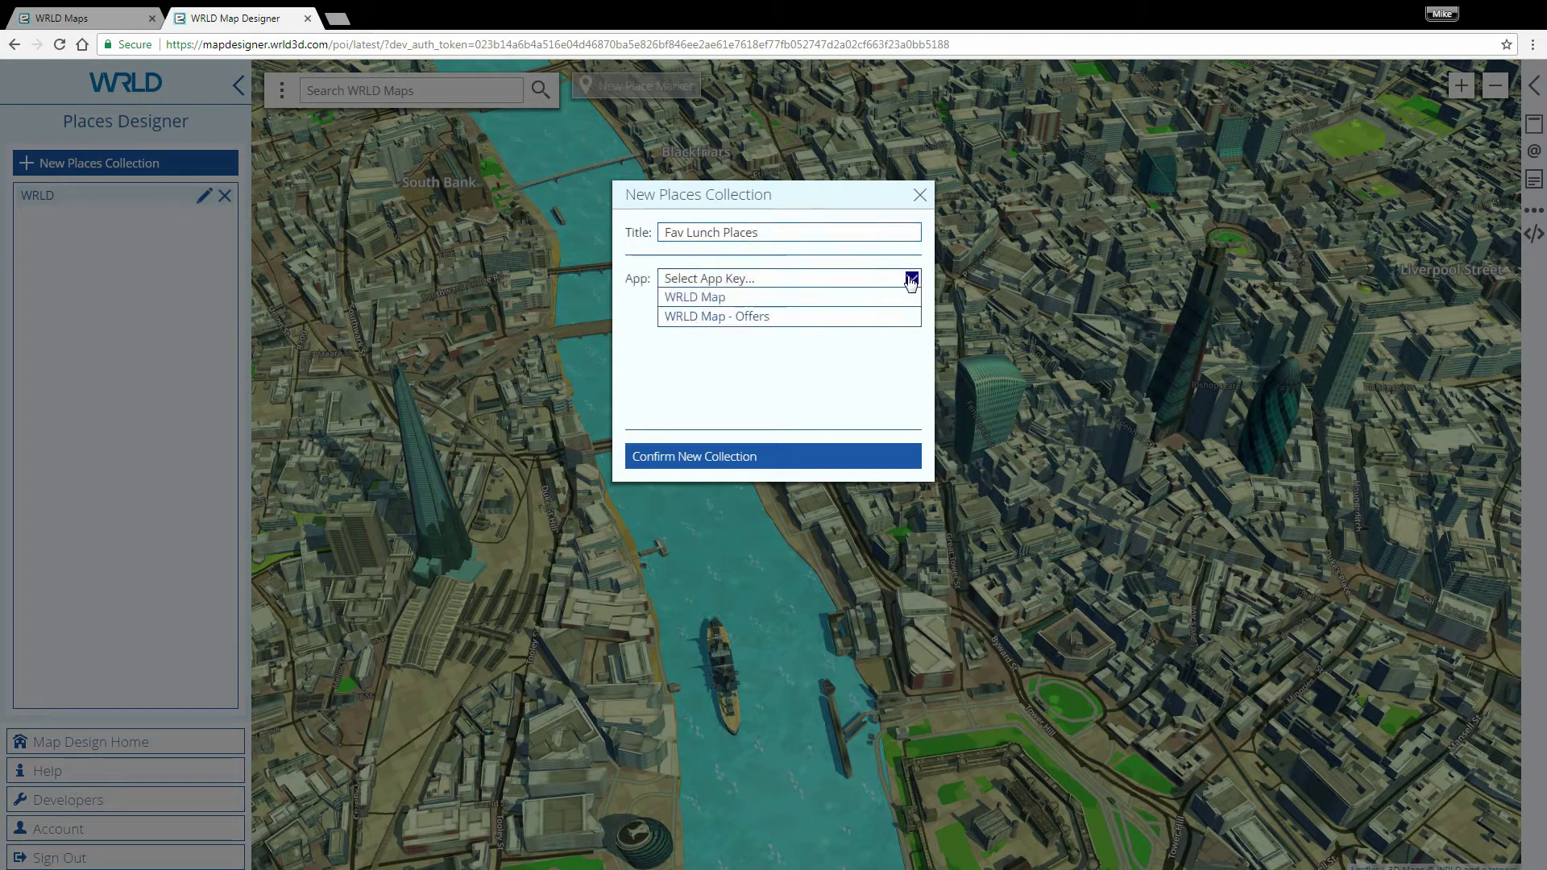
{"action": "left_click", "coordinate": [767, 302]}
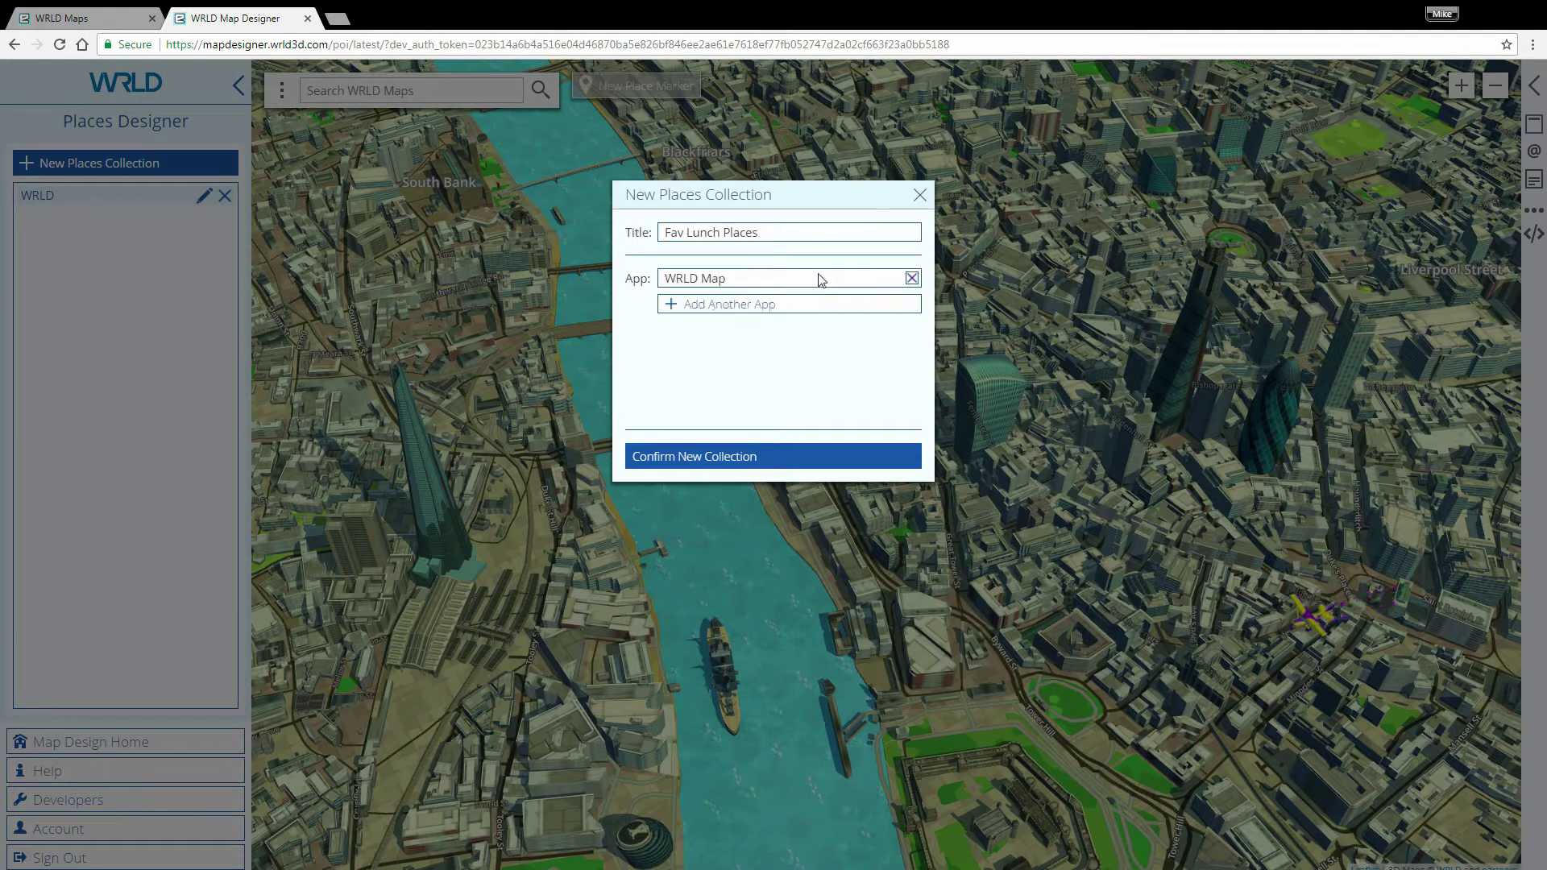
{"action": "left_click", "coordinate": [828, 314]}
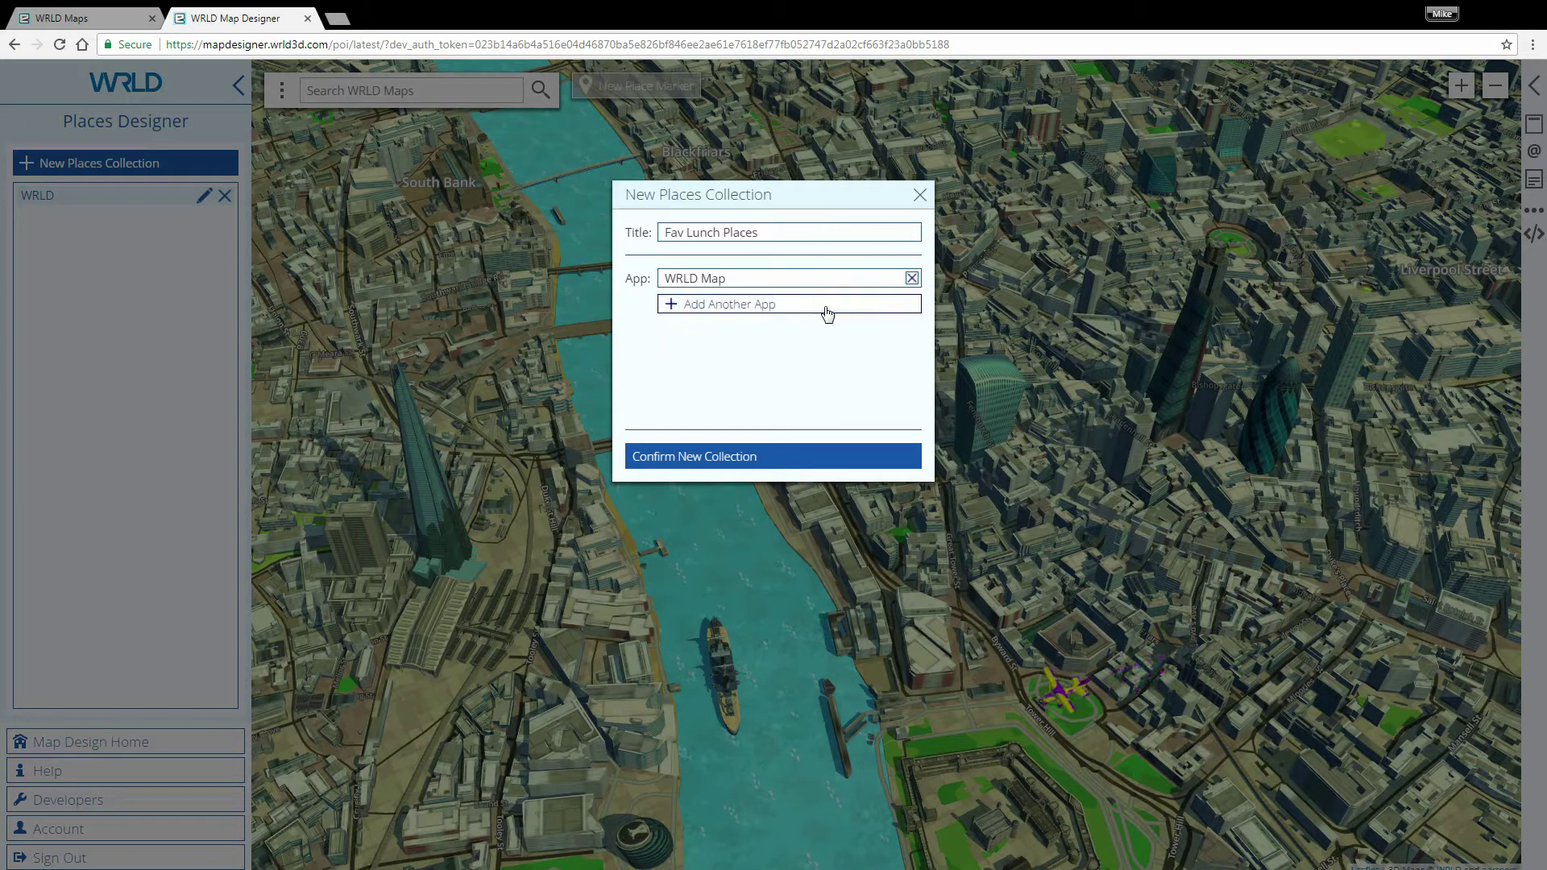
{"action": "left_click", "coordinate": [911, 304]}
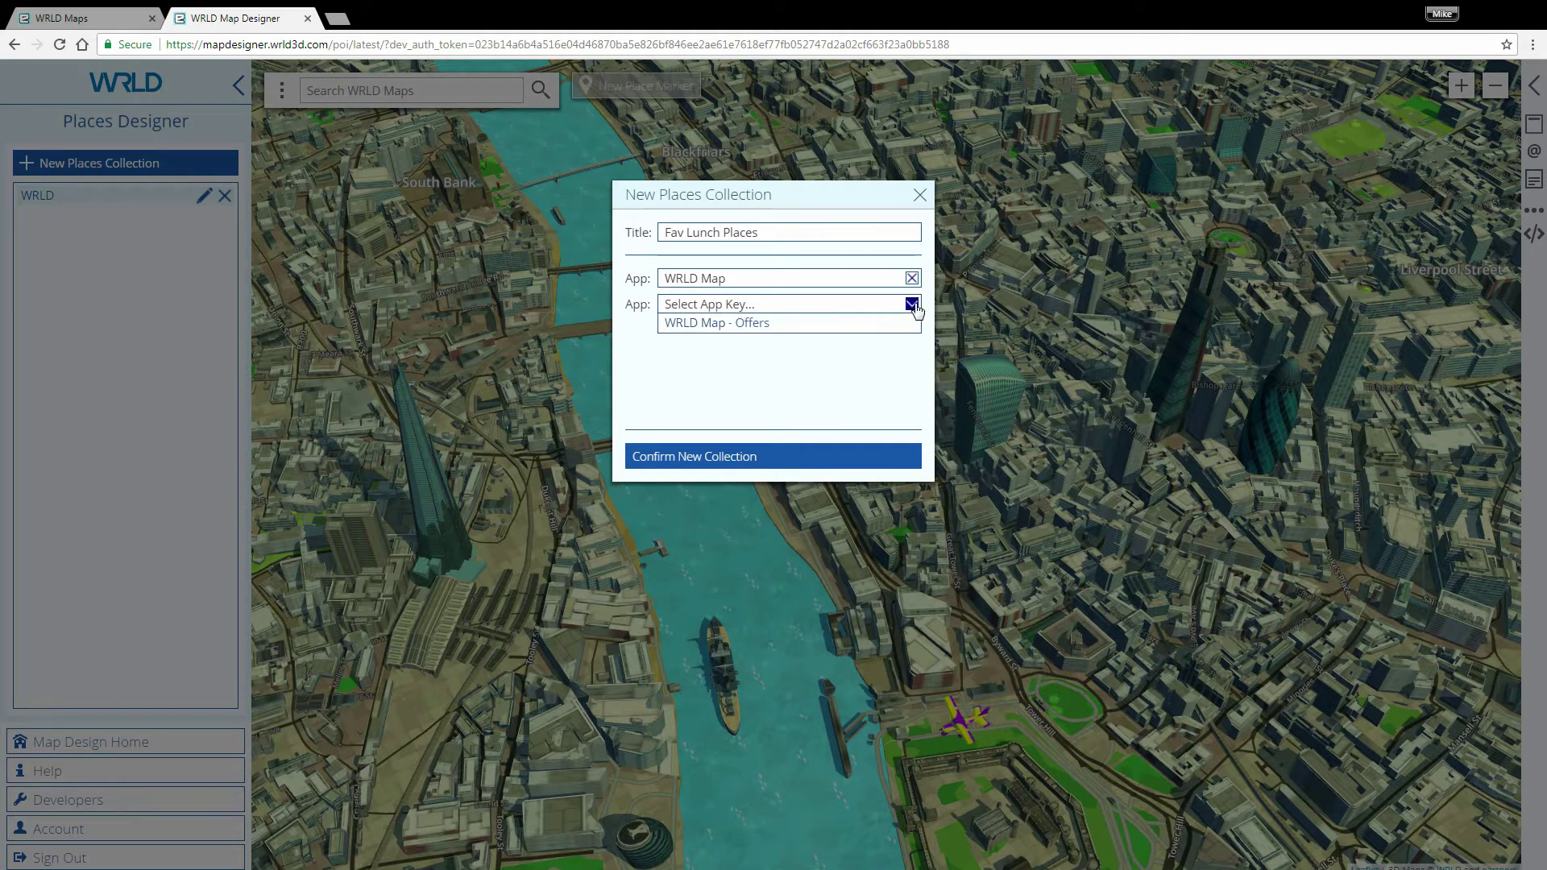
{"action": "left_click", "coordinate": [771, 325]}
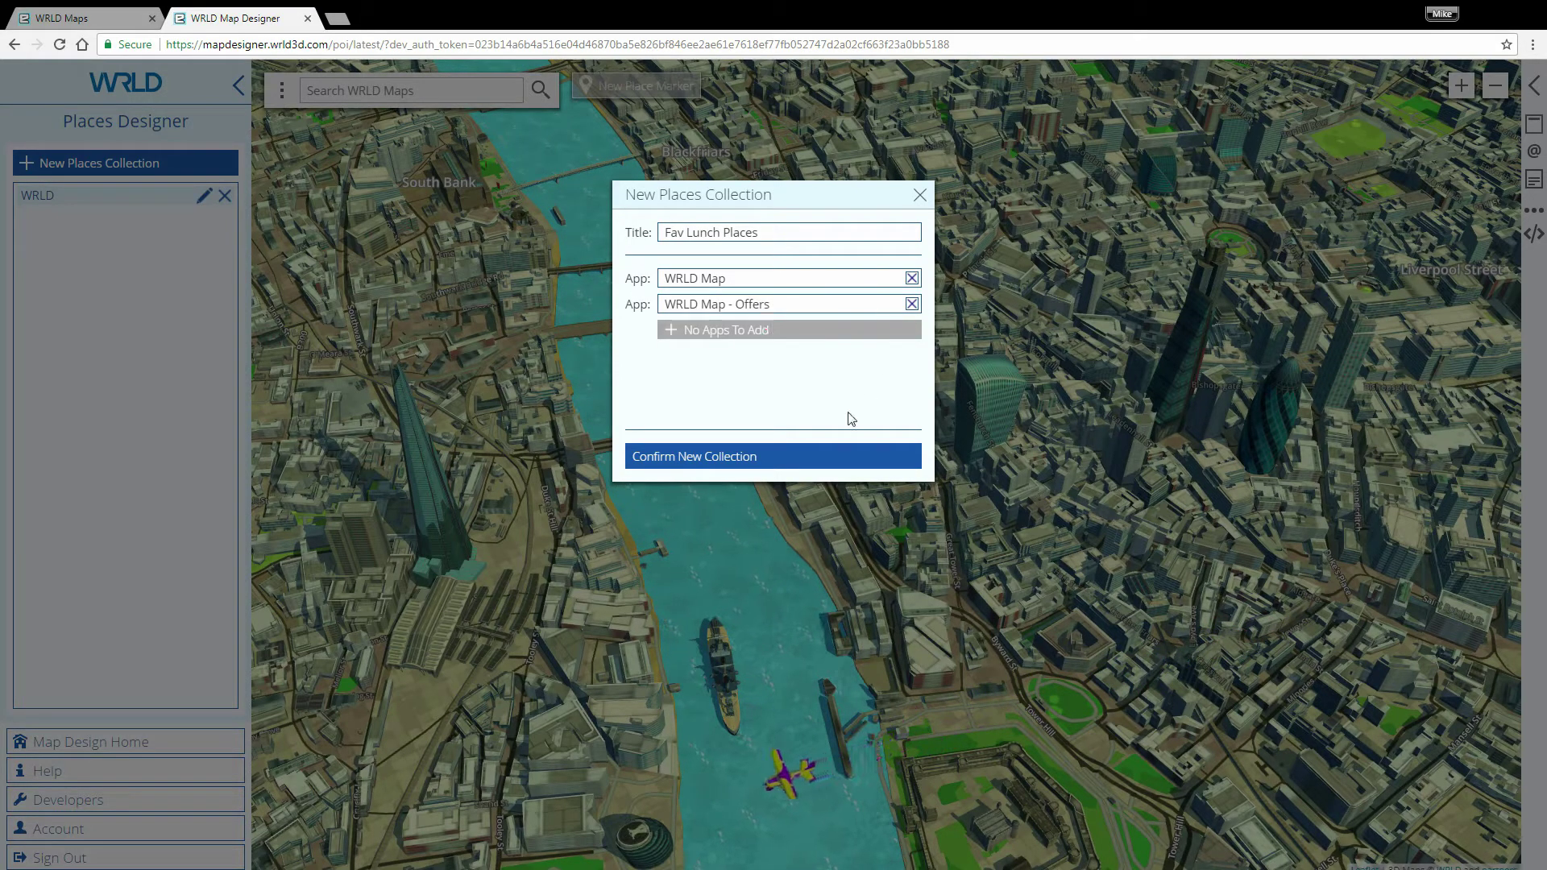
{"action": "left_click", "coordinate": [826, 468]}
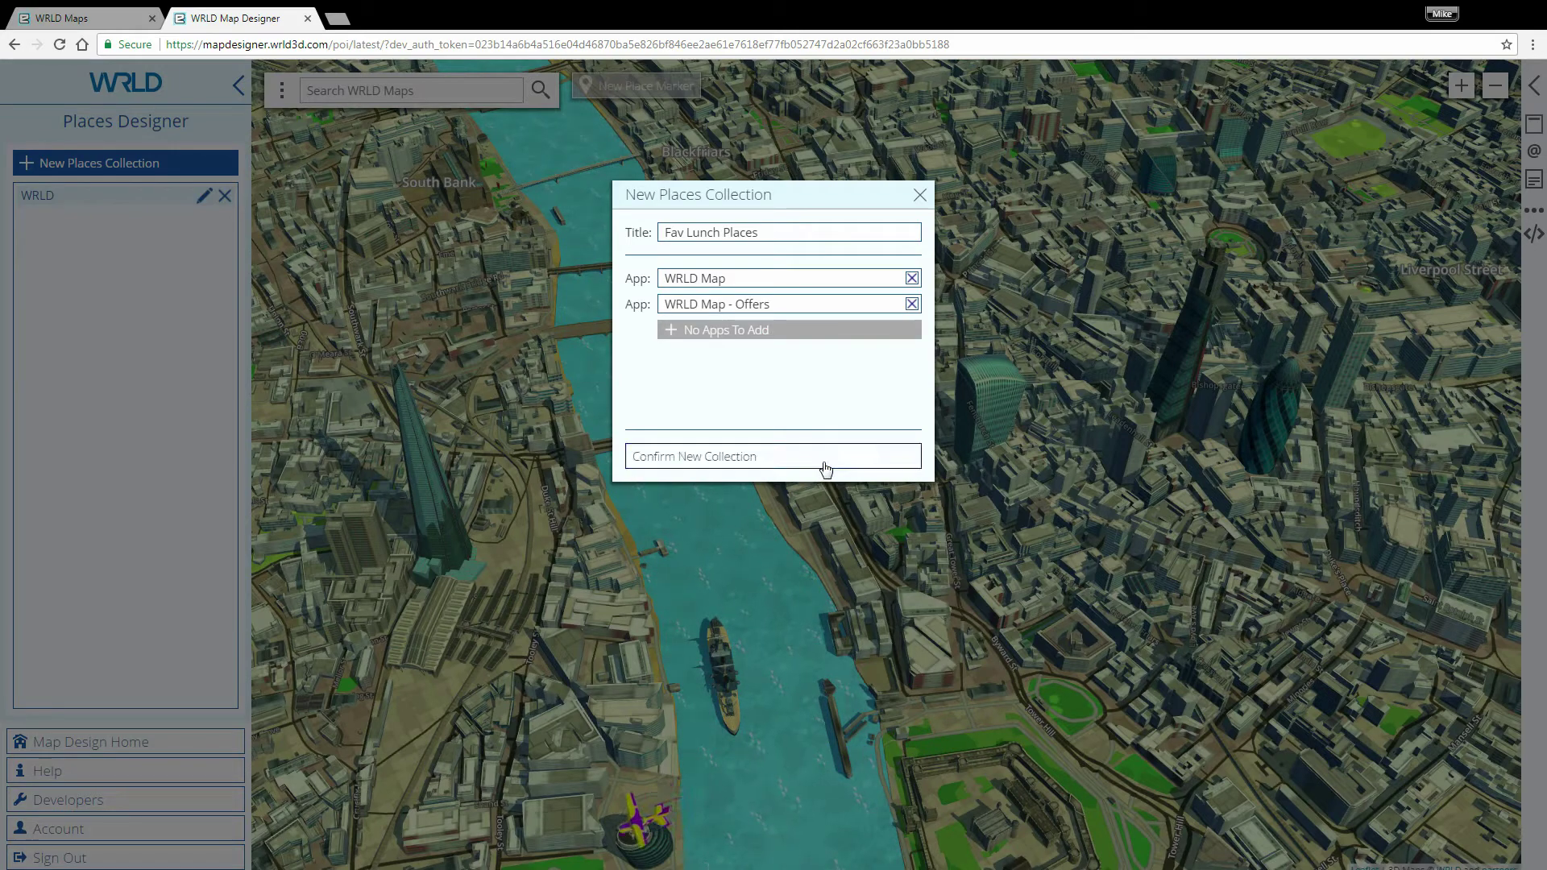
Step: Search 'Dundee', jump to Dundee, Scotland, and zoom to frame the city centre markers
{"action": "left_click", "coordinate": [416, 91]}
{"action": "type", "text": "Dundee"}
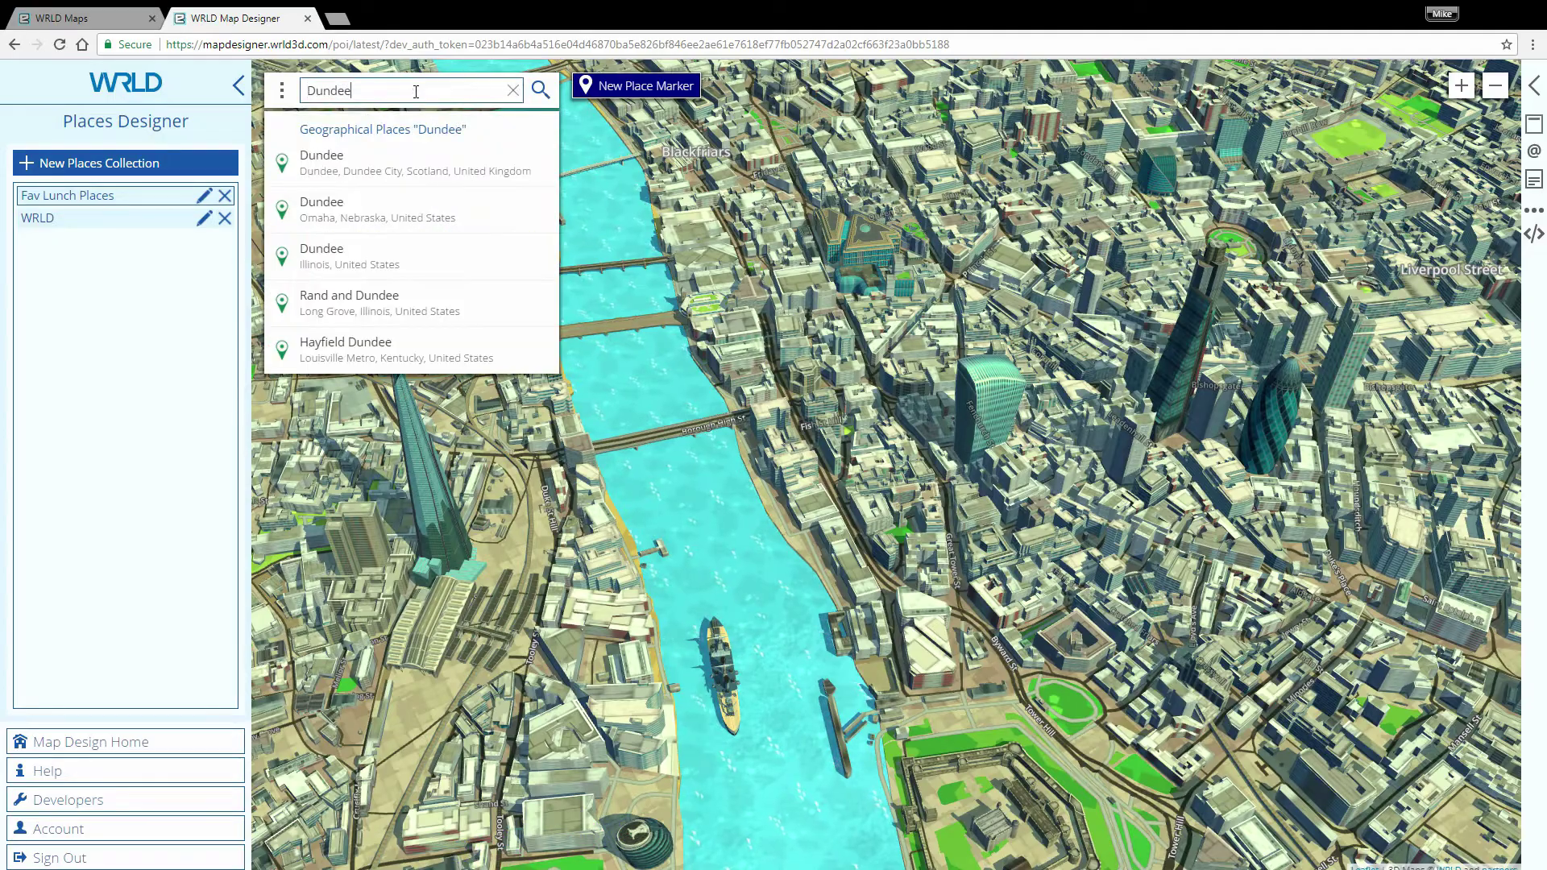
{"action": "left_click", "coordinate": [390, 180]}
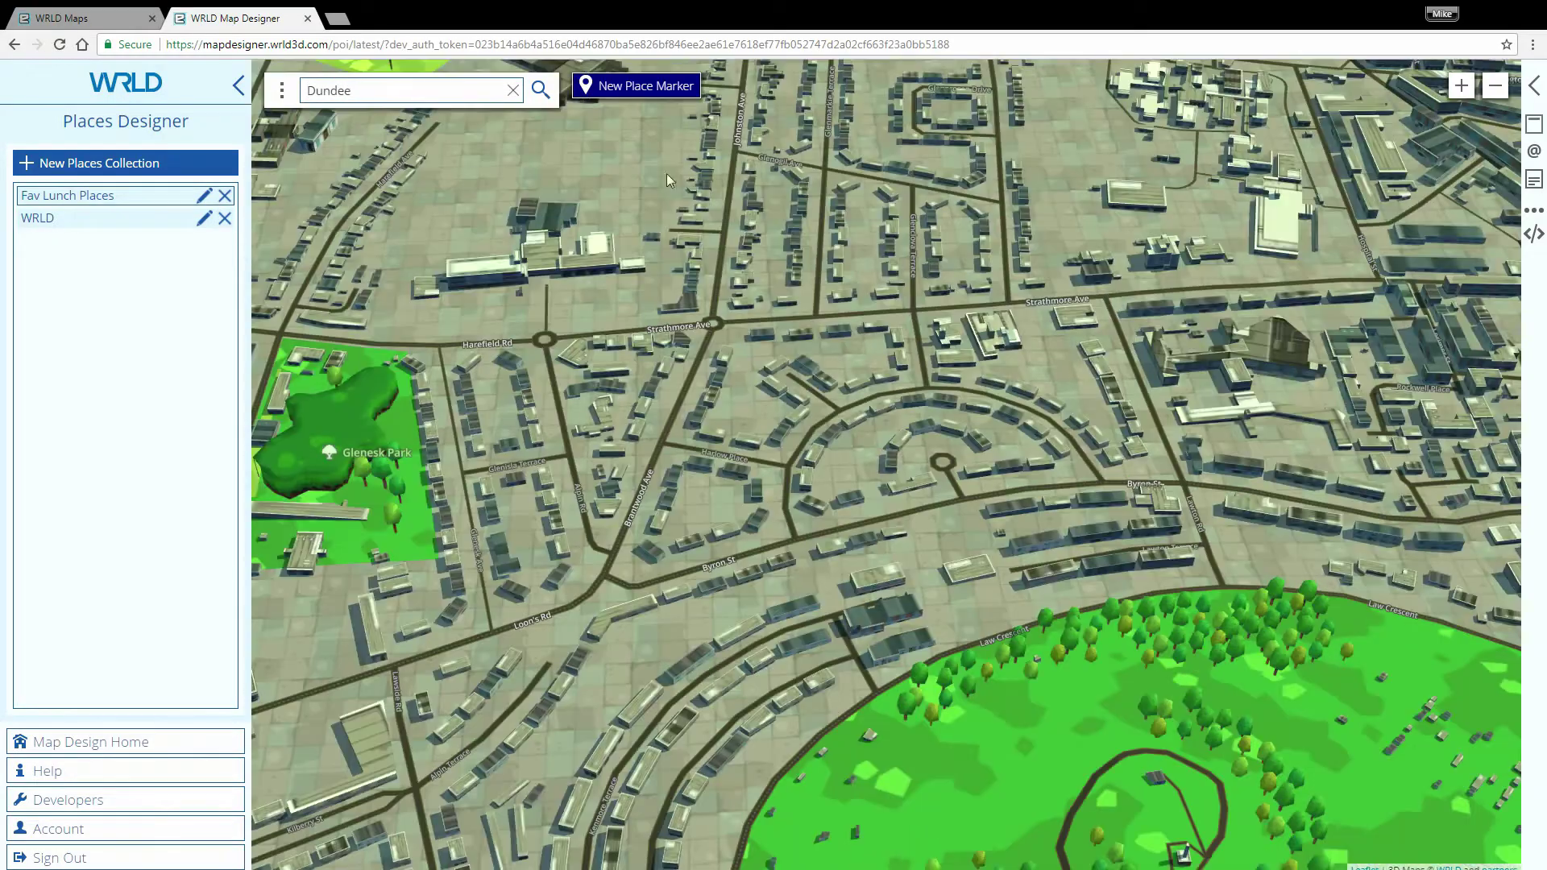
{"action": "left_click", "coordinate": [1494, 89]}
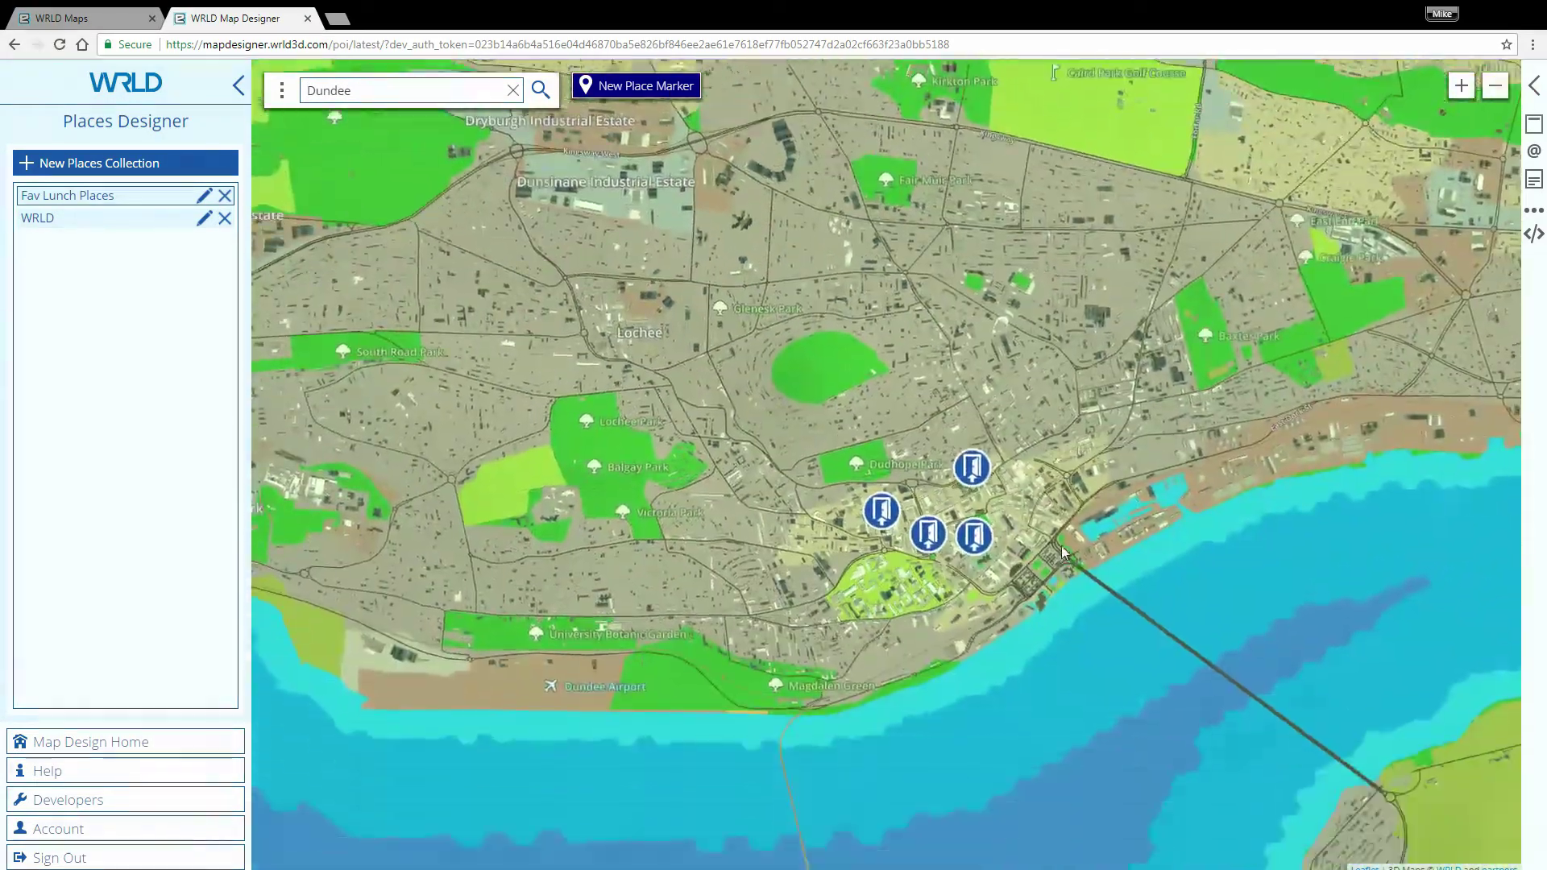
{"action": "scroll", "coordinate": [1062, 544], "scroll_direction": "up", "scroll_amount": 2}
{"action": "left_click", "coordinate": [1462, 86]}
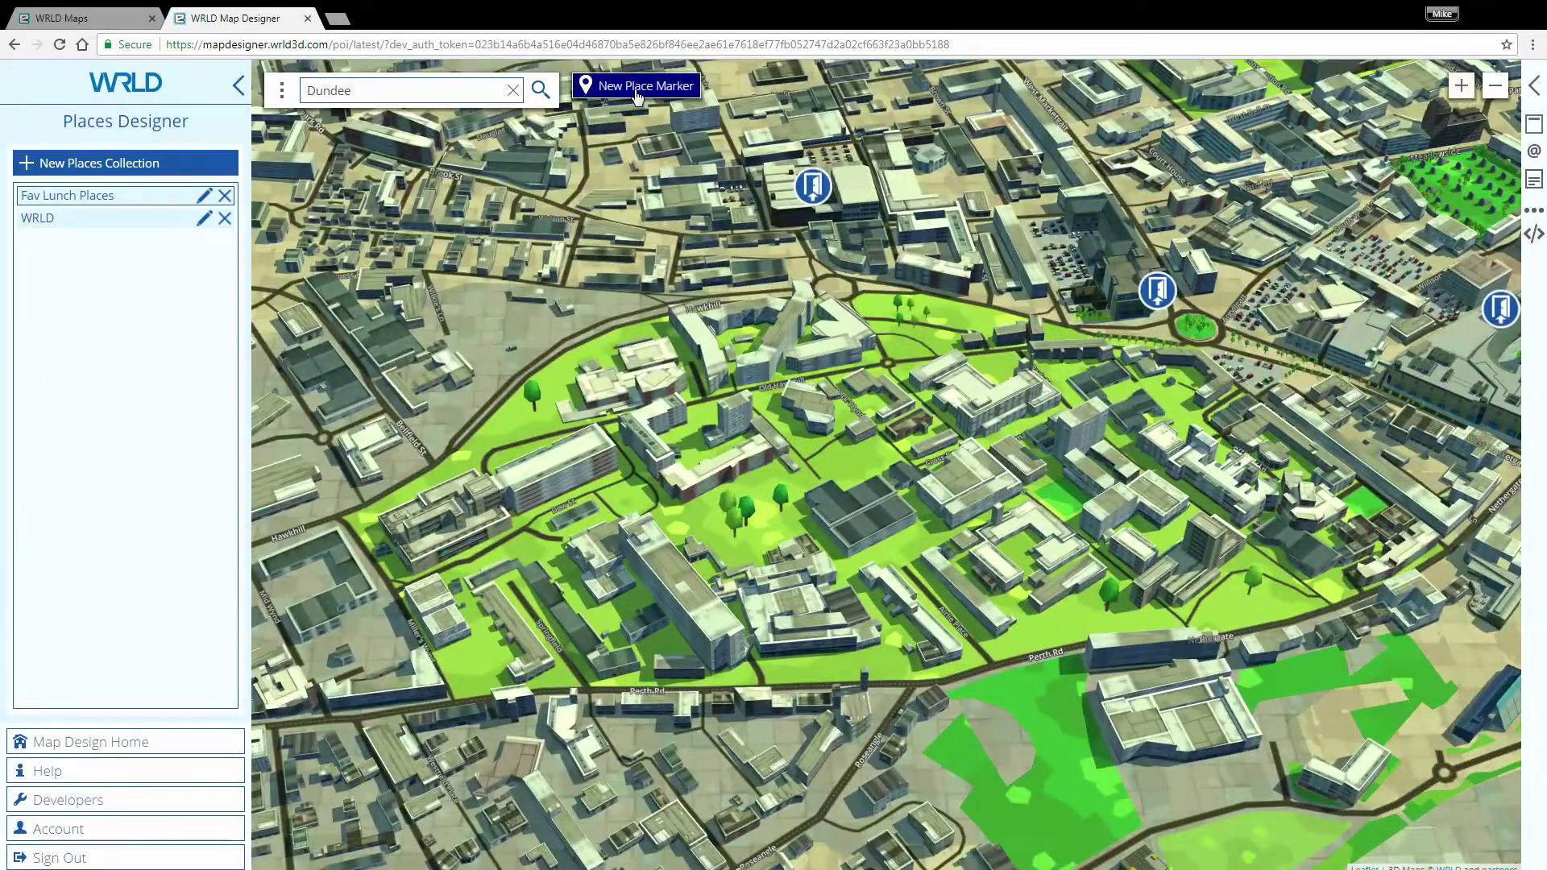
Step: Add a new place and position it on the chosen Dundee building
{"action": "left_click", "coordinate": [637, 87]}
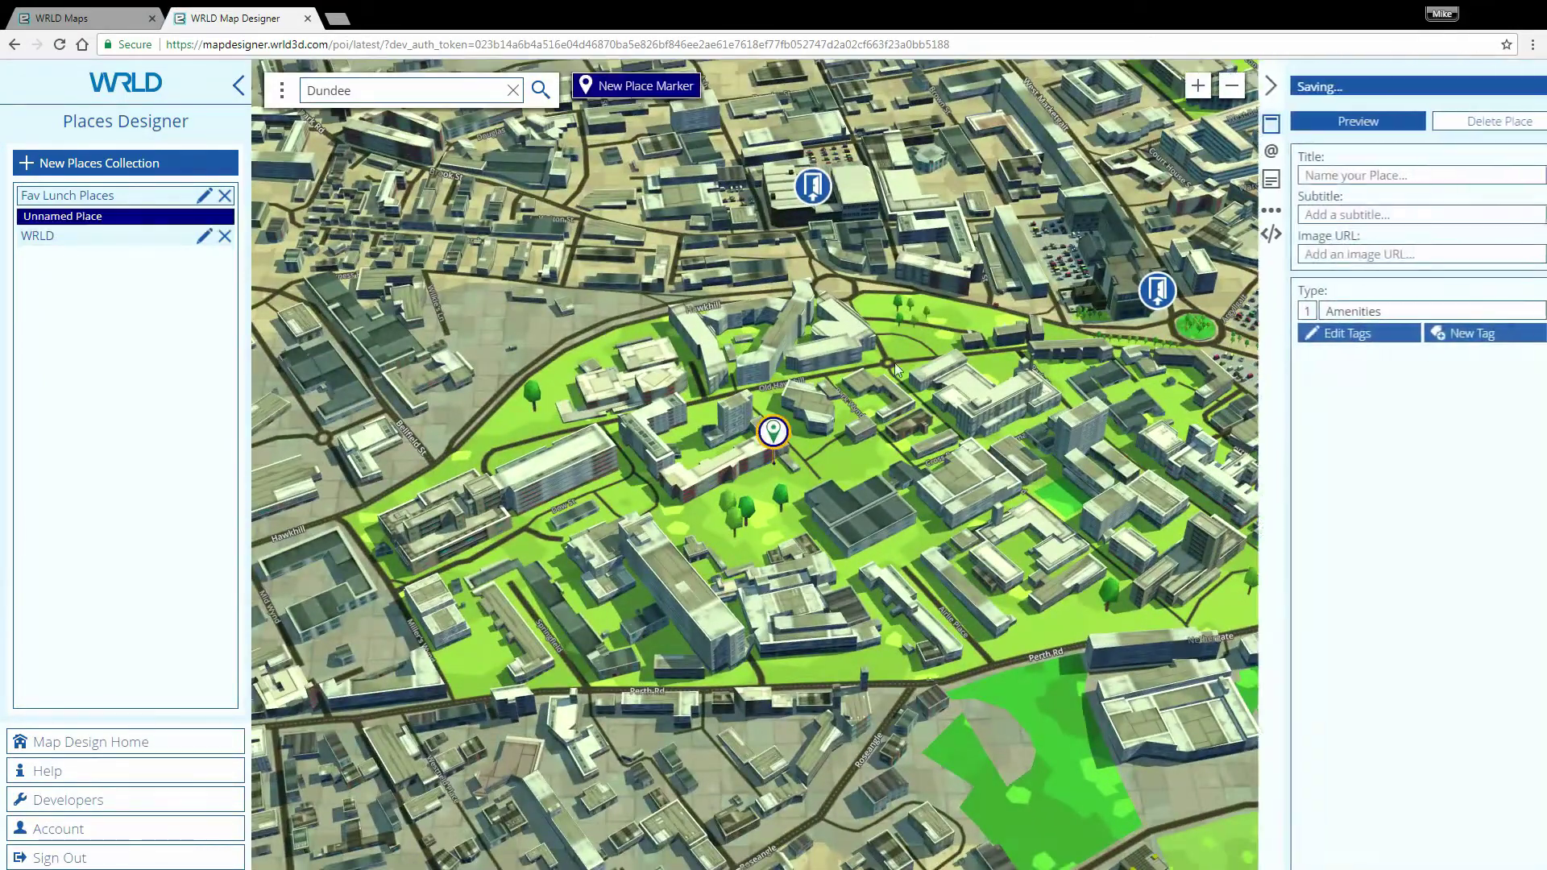
{"action": "left_click_drag", "start_coordinate": [1079, 318], "coordinate": [1013, 312]}
{"action": "scroll", "coordinate": [1047, 338], "scroll_direction": "up", "scroll_amount": 3}
{"action": "mouse_move", "coordinate": [1112, 308]}
{"action": "left_mouse_down"}
{"action": "mouse_move", "coordinate": [664, 471]}
{"action": "mouse_move", "coordinate": [712, 448]}
{"action": "left_mouse_up"}
Step: Title the place 'The Tinsmiths' and paste the tinsmith.png logo URL as its image
{"action": "left_click", "coordinate": [1362, 180]}
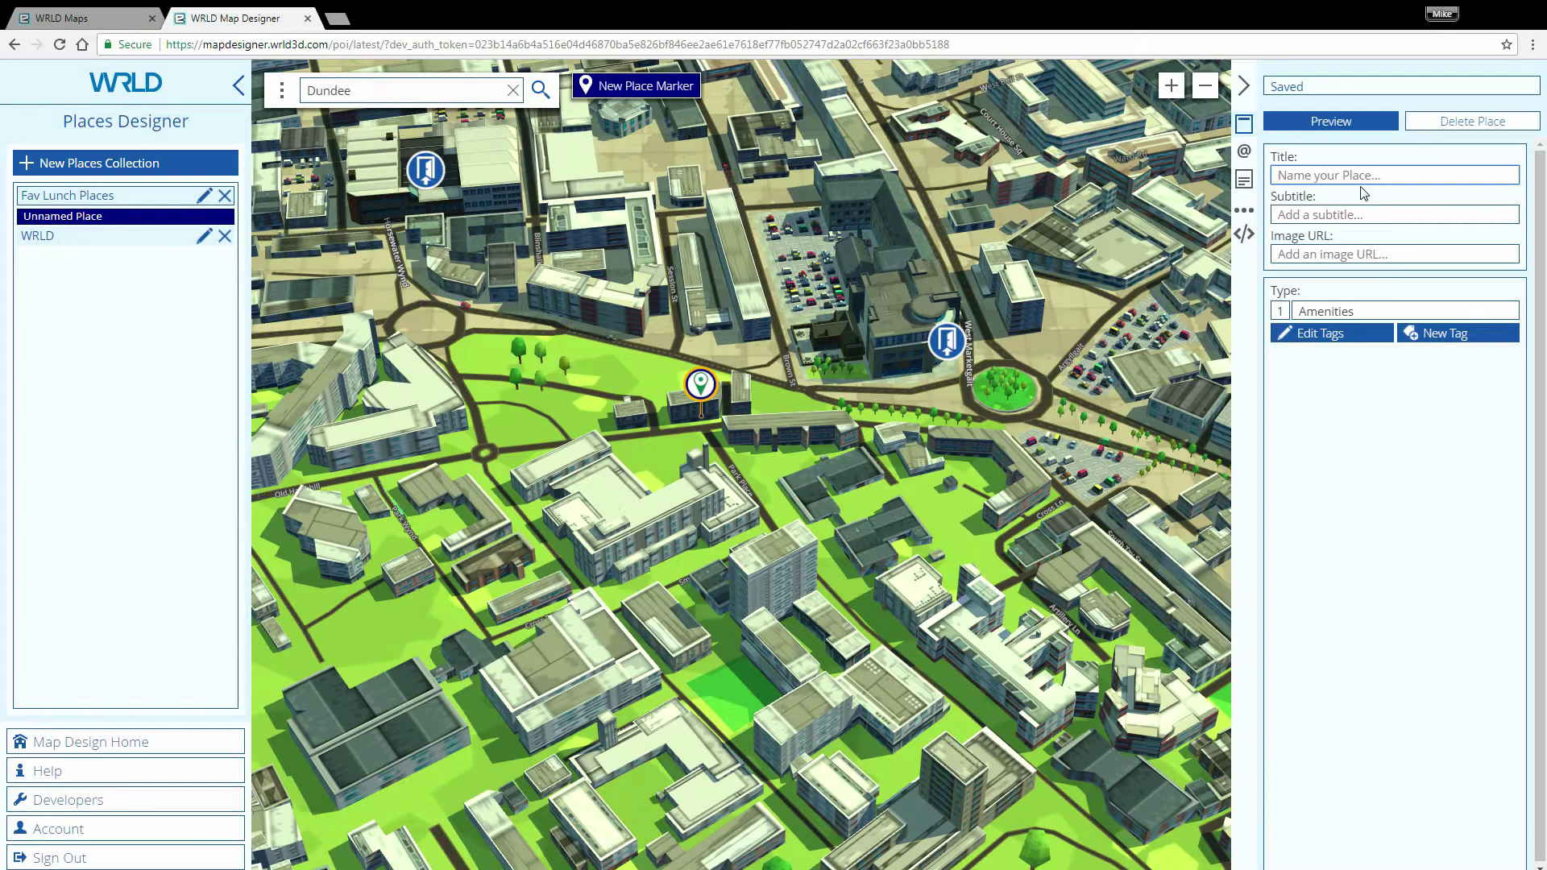
{"action": "type", "text": "The Tinsmiths"}
{"action": "left_click", "coordinate": [1332, 253]}
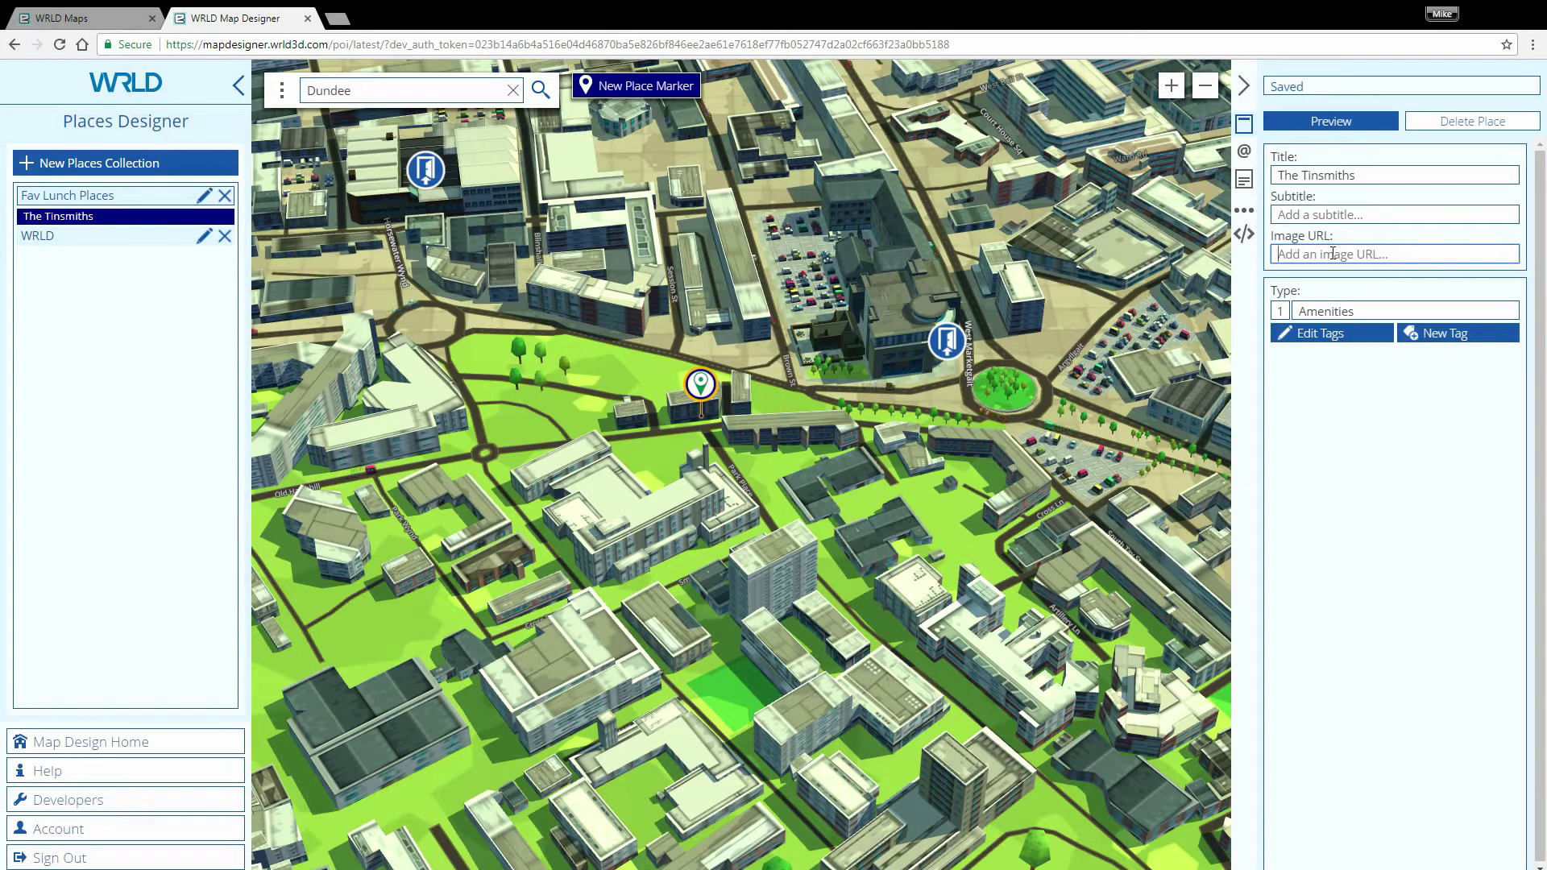
{"action": "key", "text": "ctrl+v"}
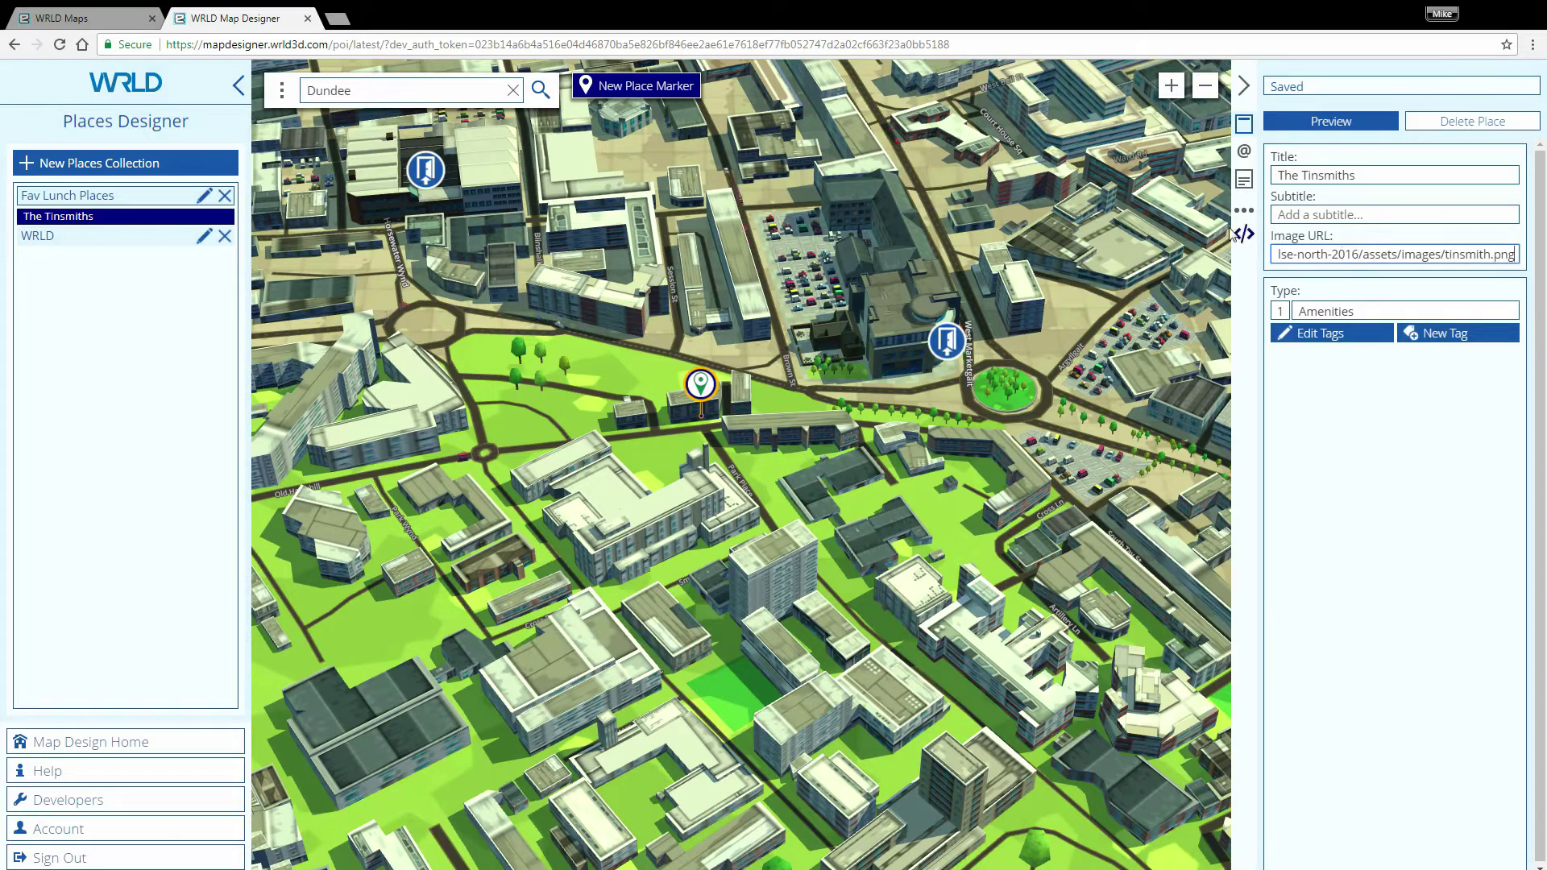
{"action": "left_click", "coordinate": [1344, 344]}
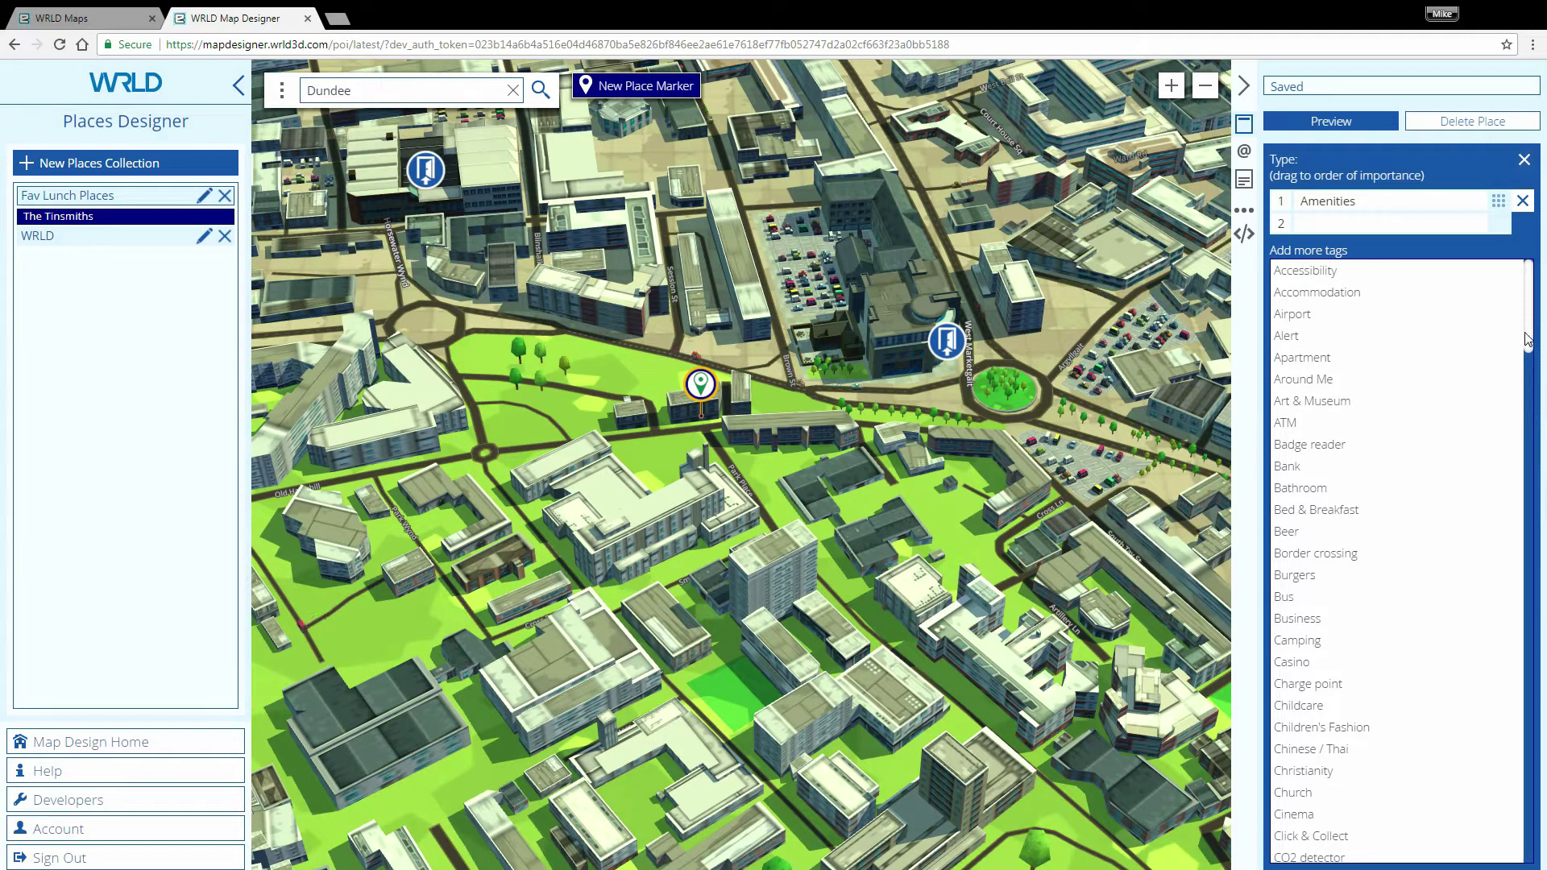
Step: Add the Beer, Food & Drink and Sport & Leisure tags to The Tinsmiths
{"action": "left_click", "coordinate": [1361, 534]}
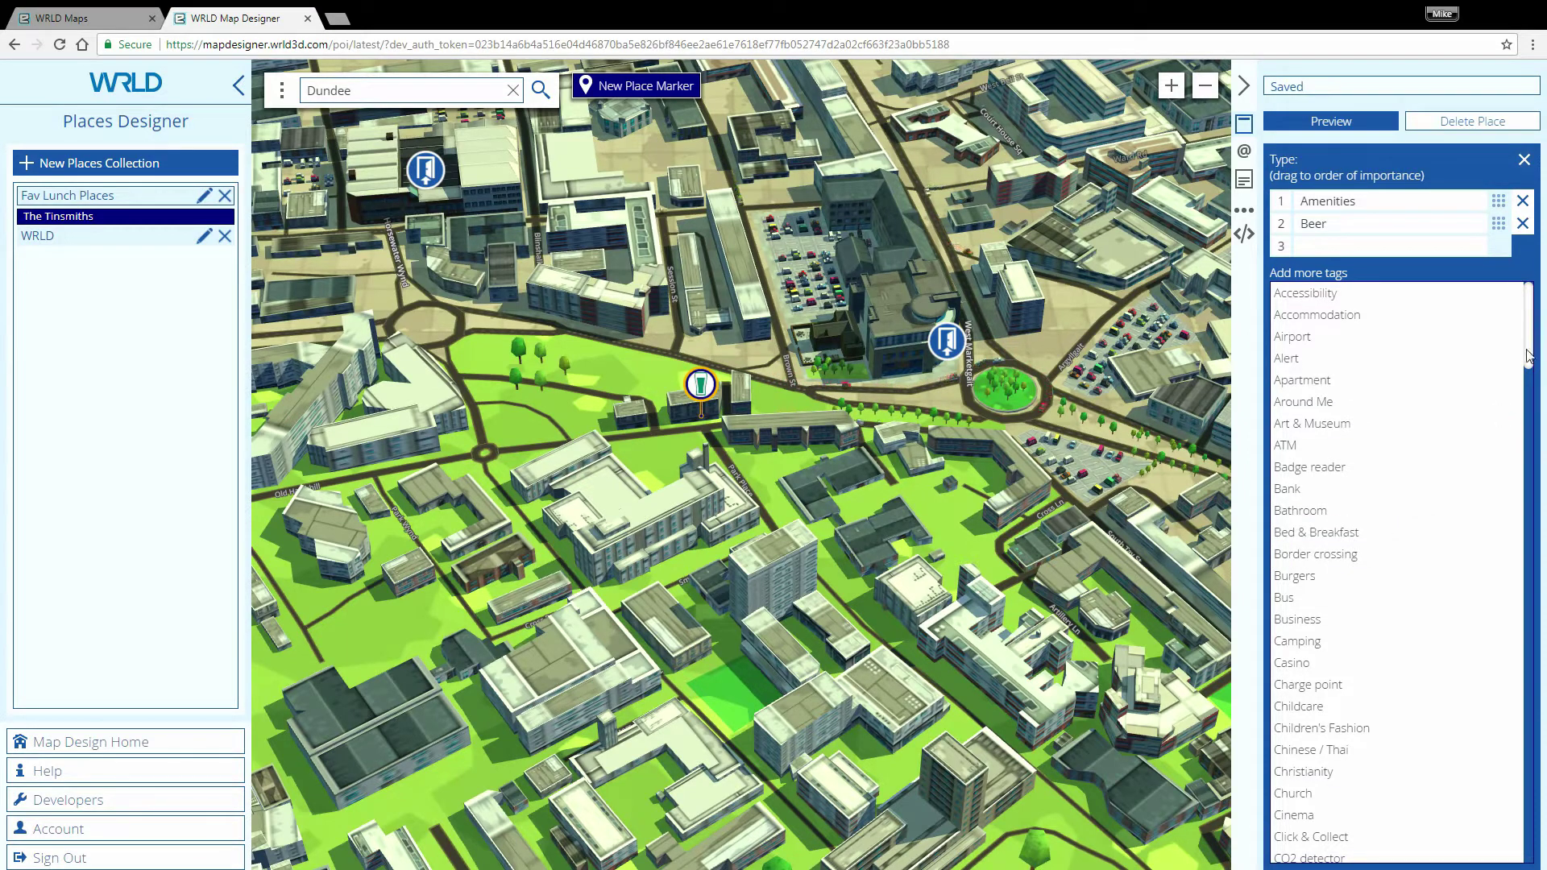
{"action": "left_click_drag", "start_coordinate": [1529, 354], "coordinate": [1515, 473]}
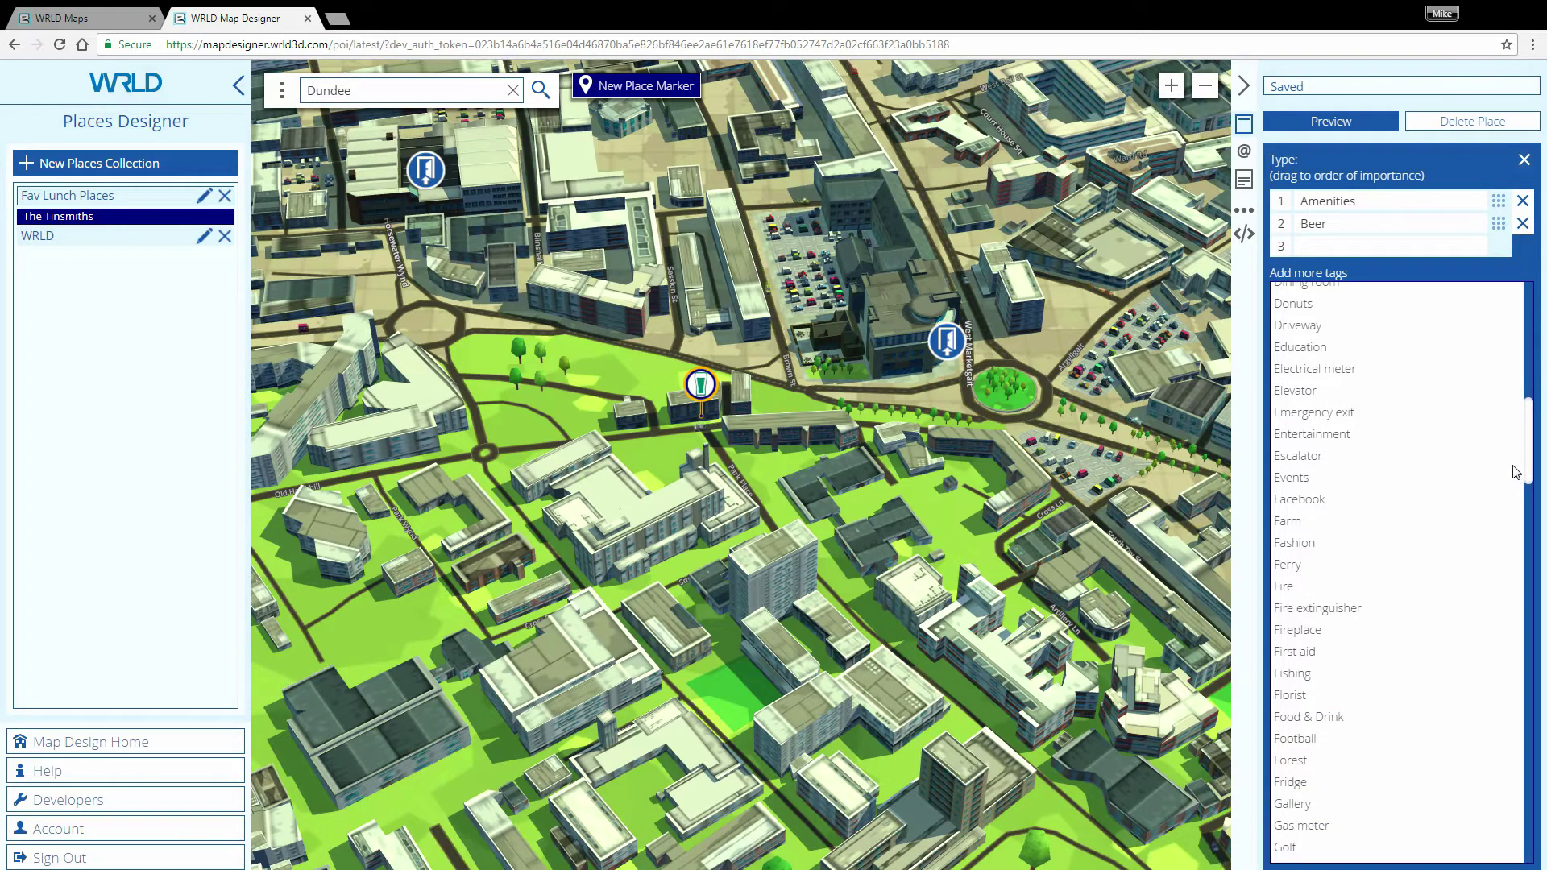
{"action": "left_click", "coordinate": [1453, 717]}
{"action": "left_click_drag", "start_coordinate": [1521, 493], "coordinate": [1528, 708]}
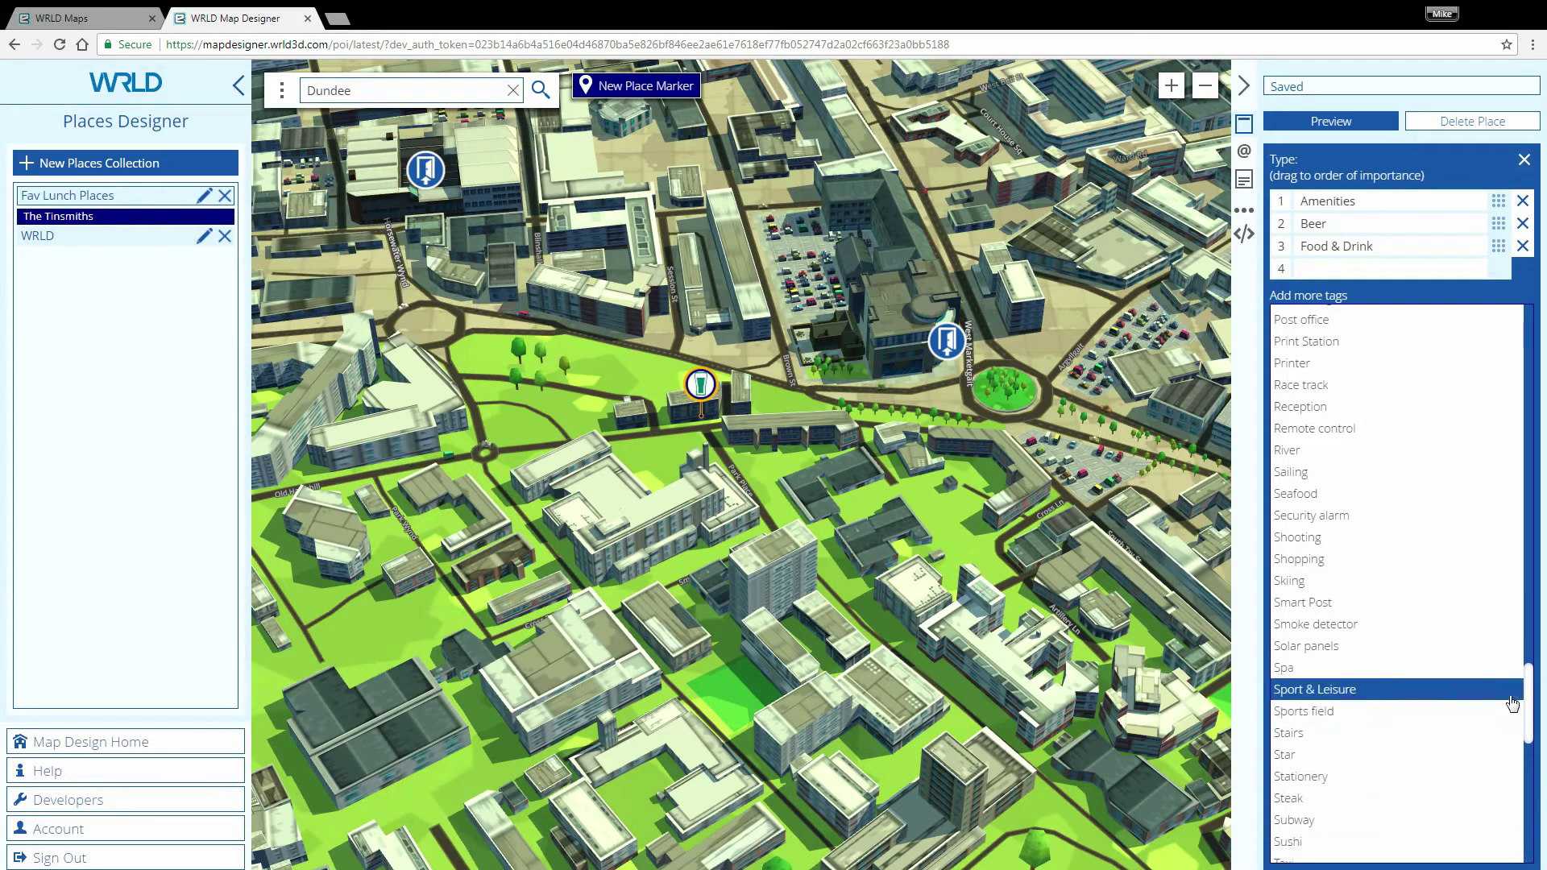
{"action": "left_click", "coordinate": [1512, 701]}
Step: Remove the Amenities tag and reorder so Food & Drink comes first, then Beer
{"action": "left_click_drag", "start_coordinate": [1499, 223], "coordinate": [1499, 200]}
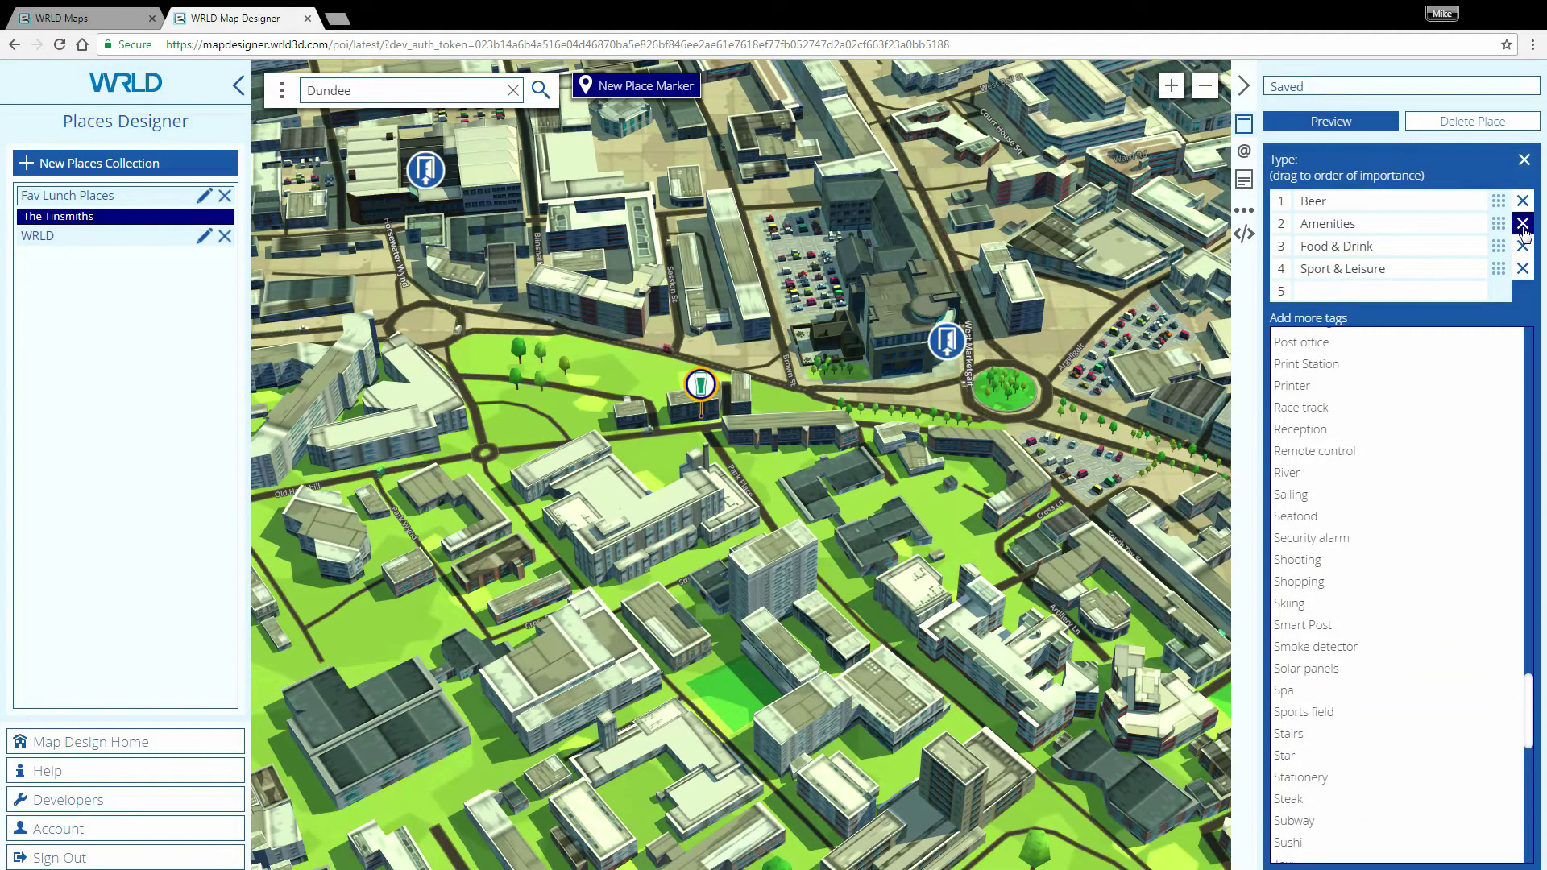
{"action": "left_click", "coordinate": [1522, 224]}
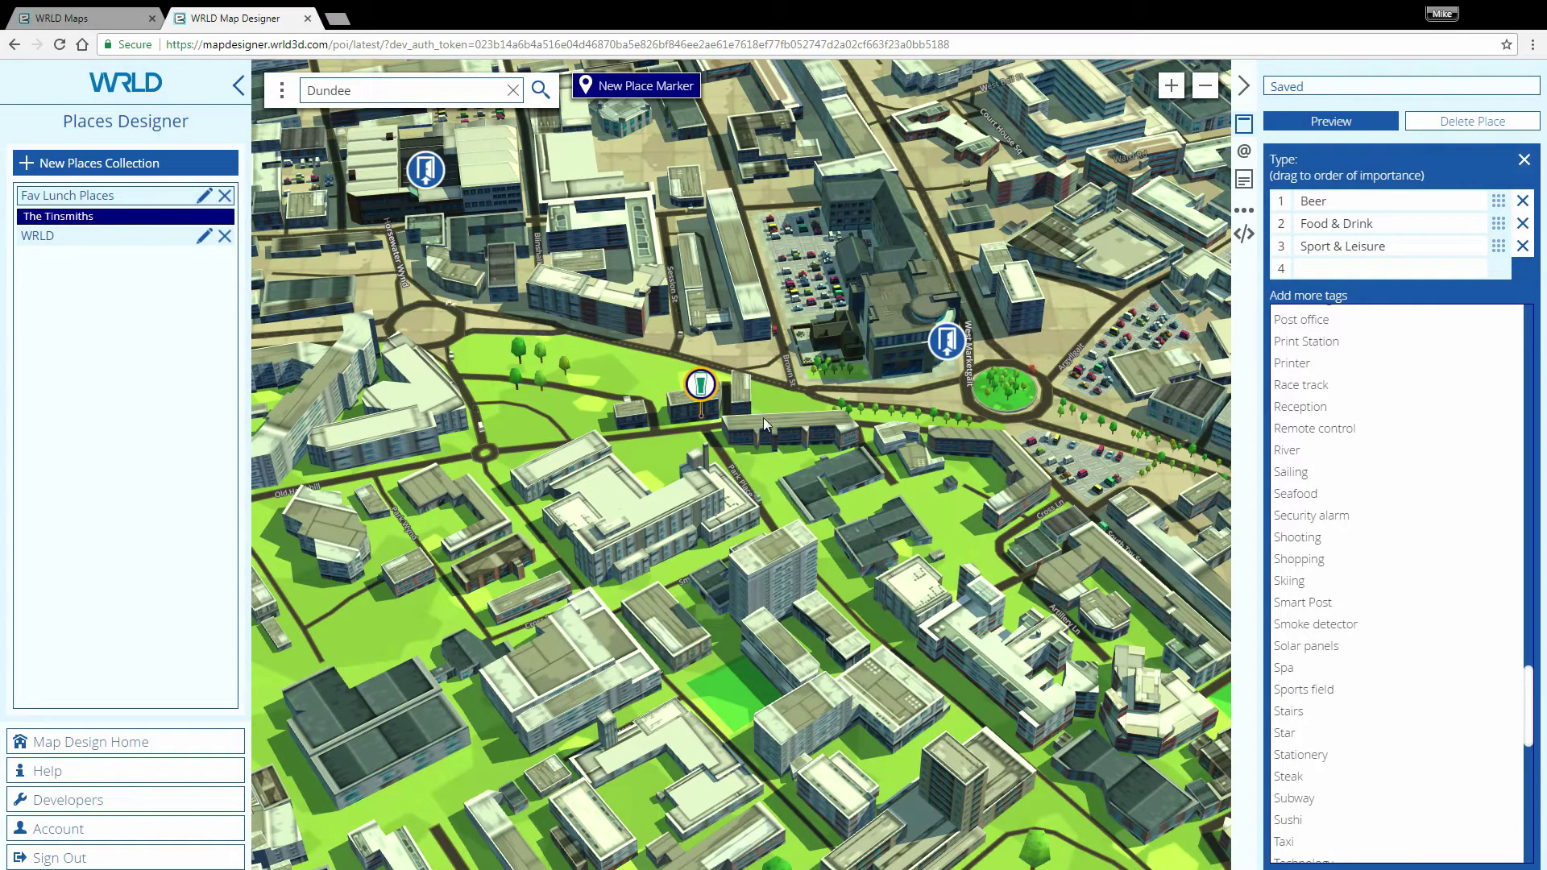
{"action": "left_click_drag", "start_coordinate": [762, 418], "coordinate": [781, 406]}
{"action": "left_click_drag", "start_coordinate": [1498, 223], "coordinate": [1501, 201]}
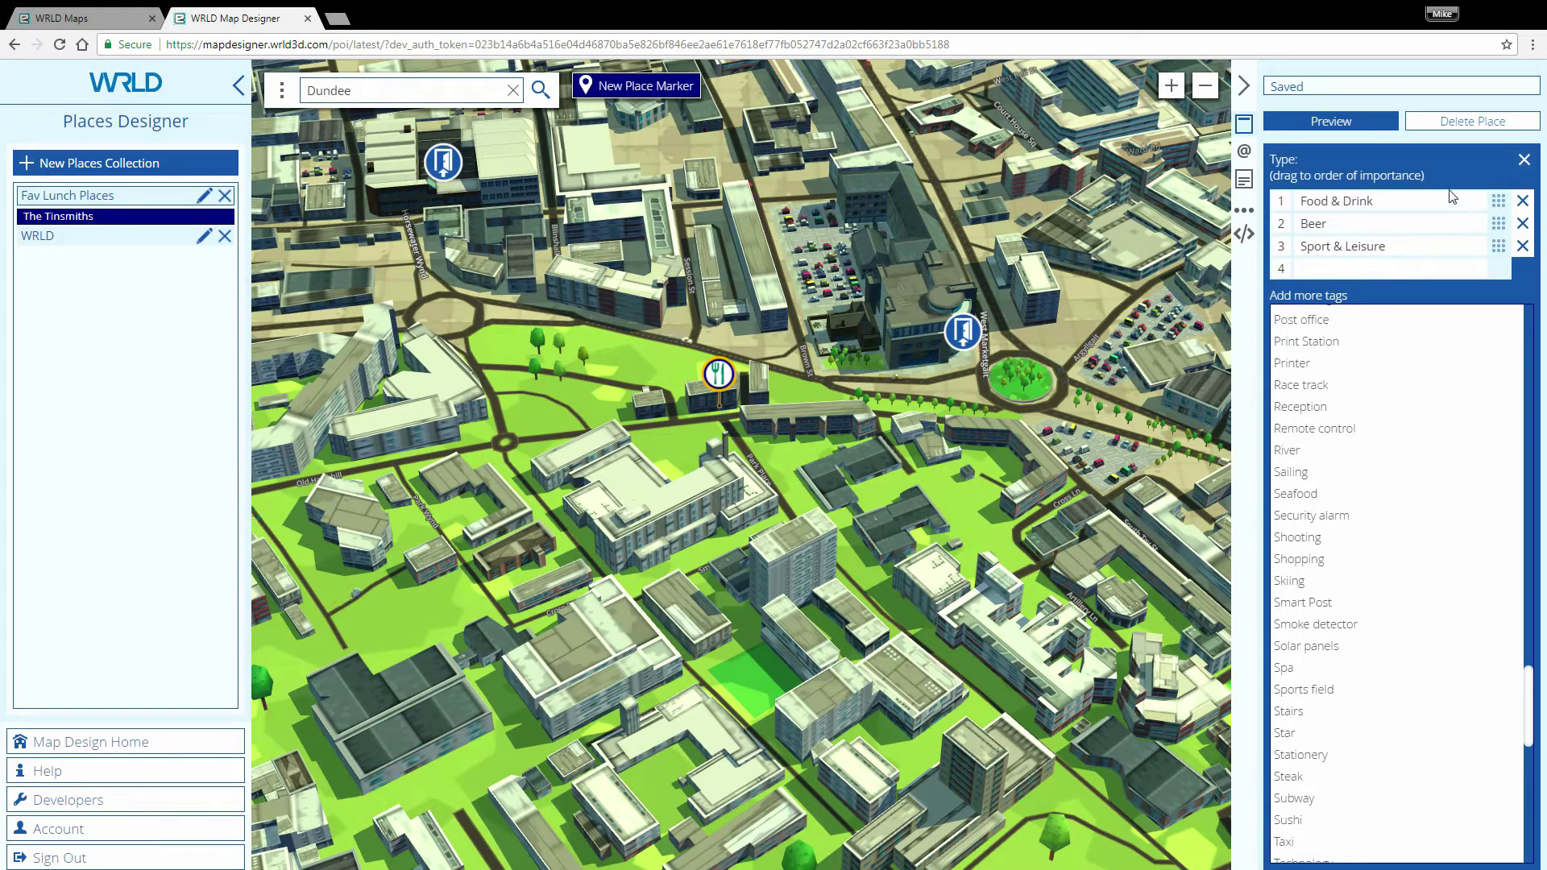
{"action": "left_click", "coordinate": [1526, 160]}
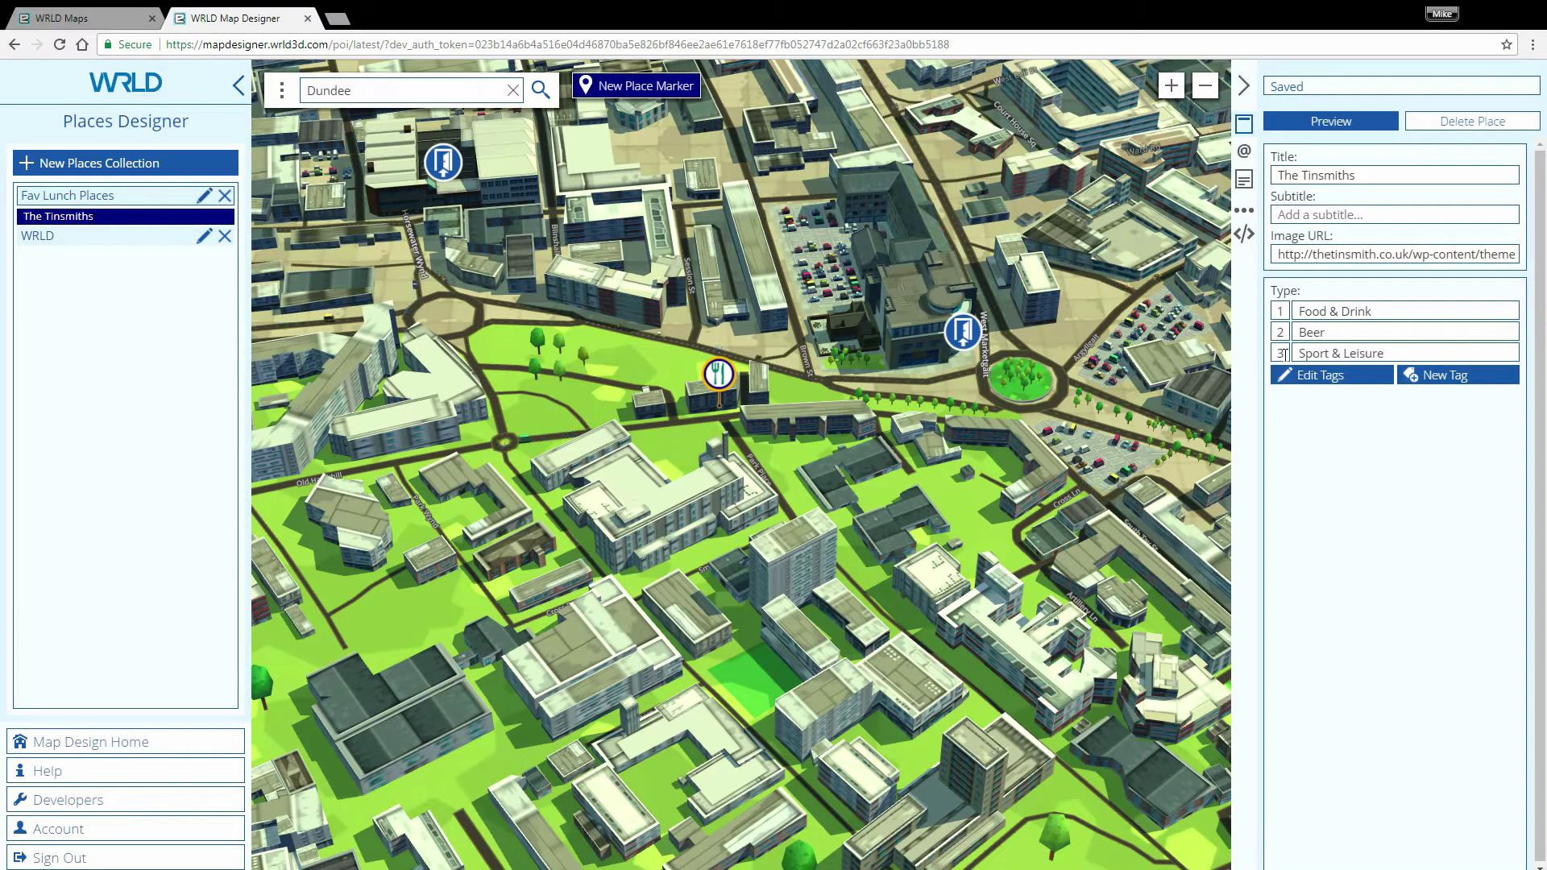
Step: Create a custom 'Lunch Fav' tag and bring up the empty contact details form
{"action": "left_click", "coordinate": [1459, 382]}
{"action": "left_click", "coordinate": [1438, 332]}
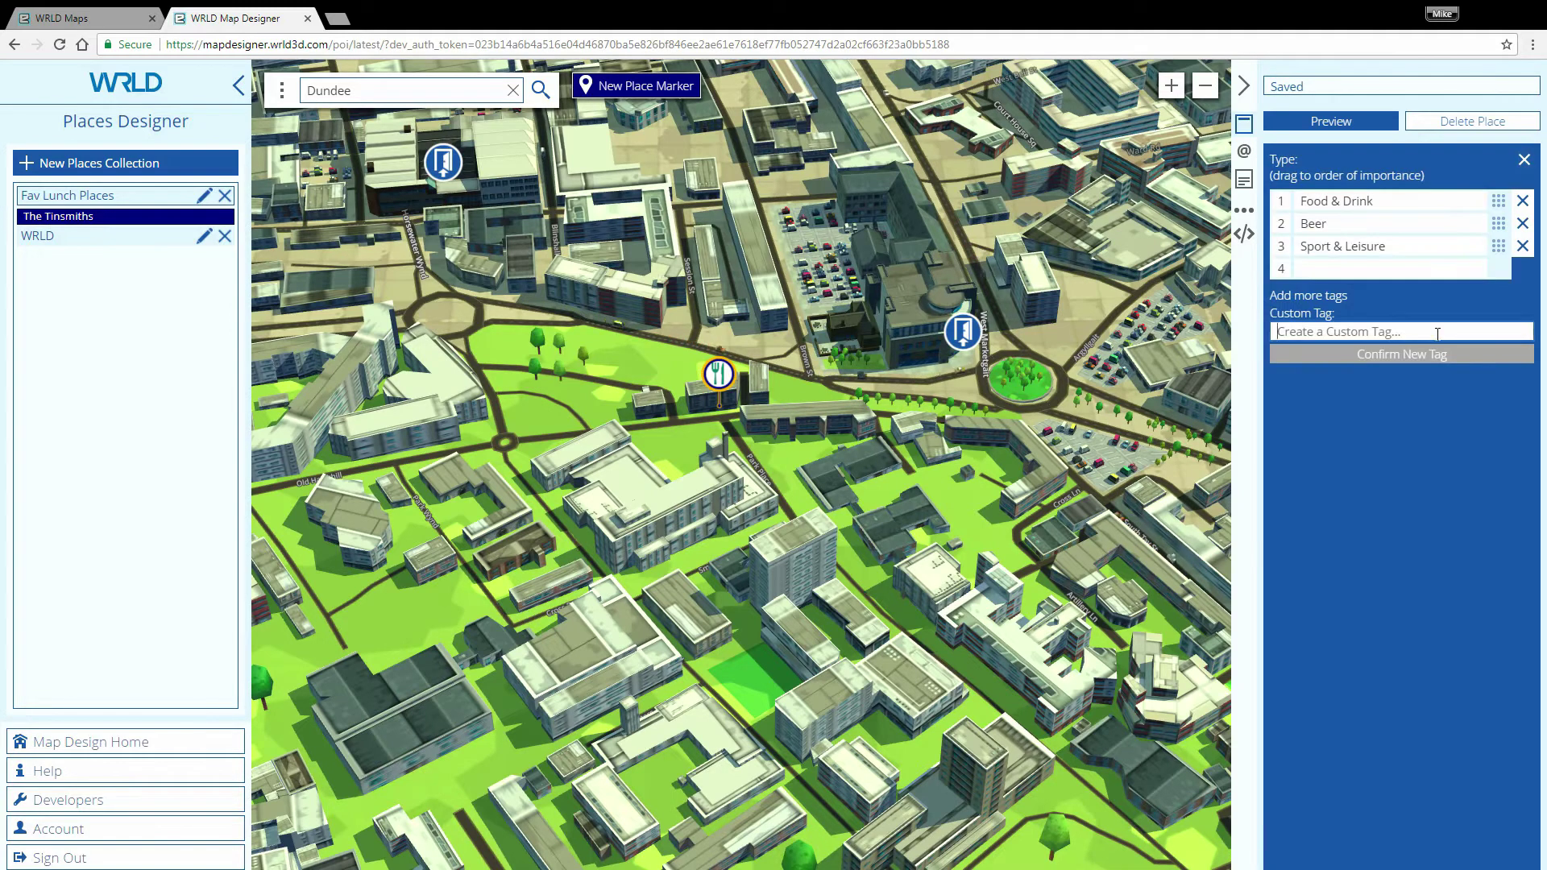
{"action": "type", "text": "Lunch Fav"}
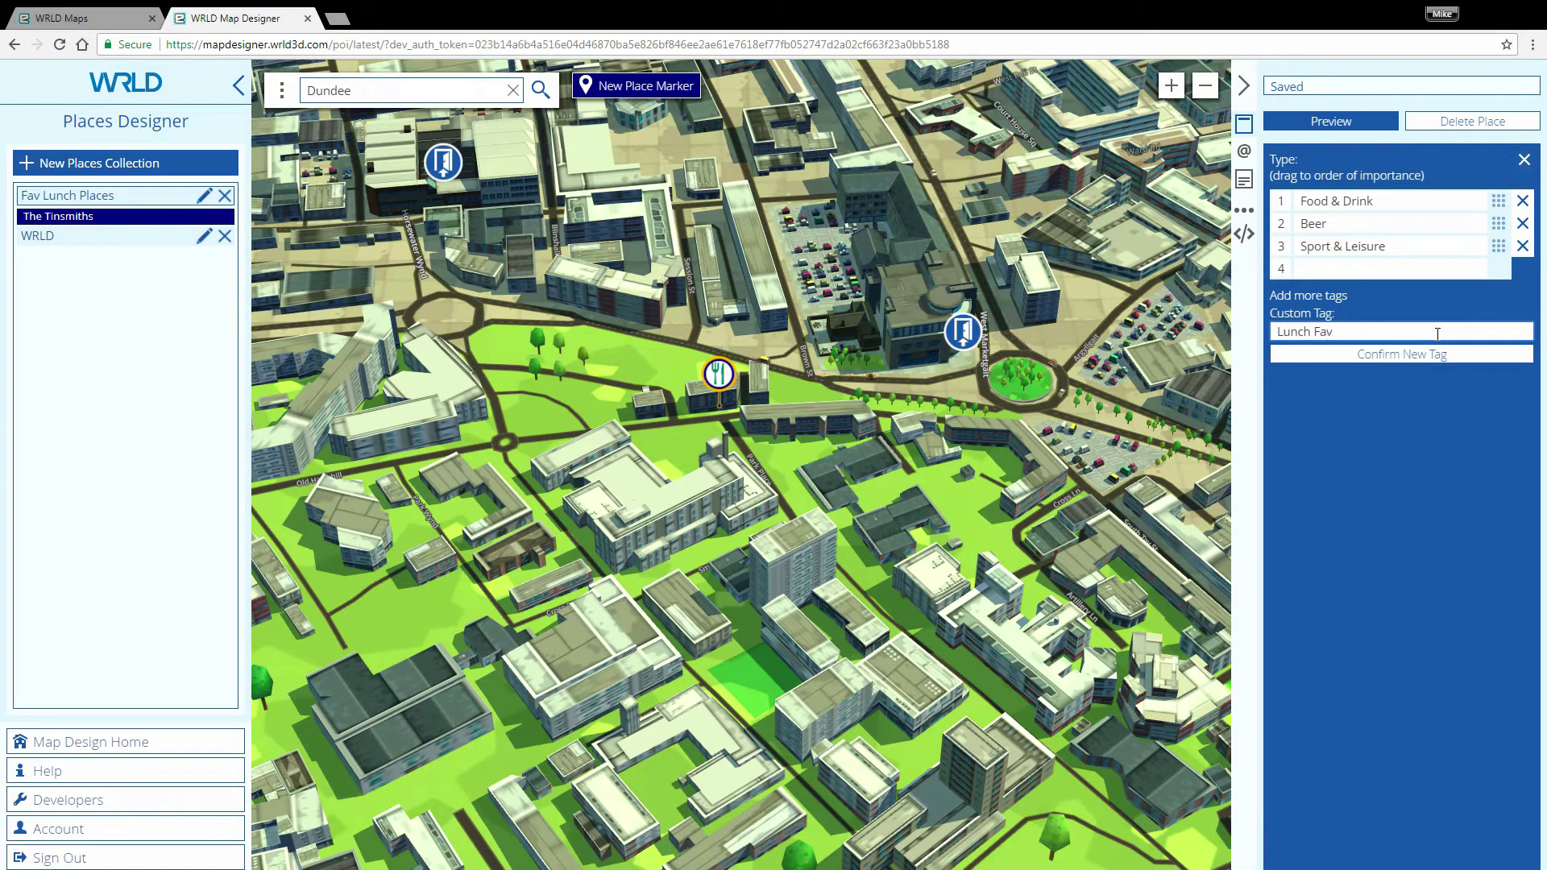
{"action": "left_click", "coordinate": [1442, 355]}
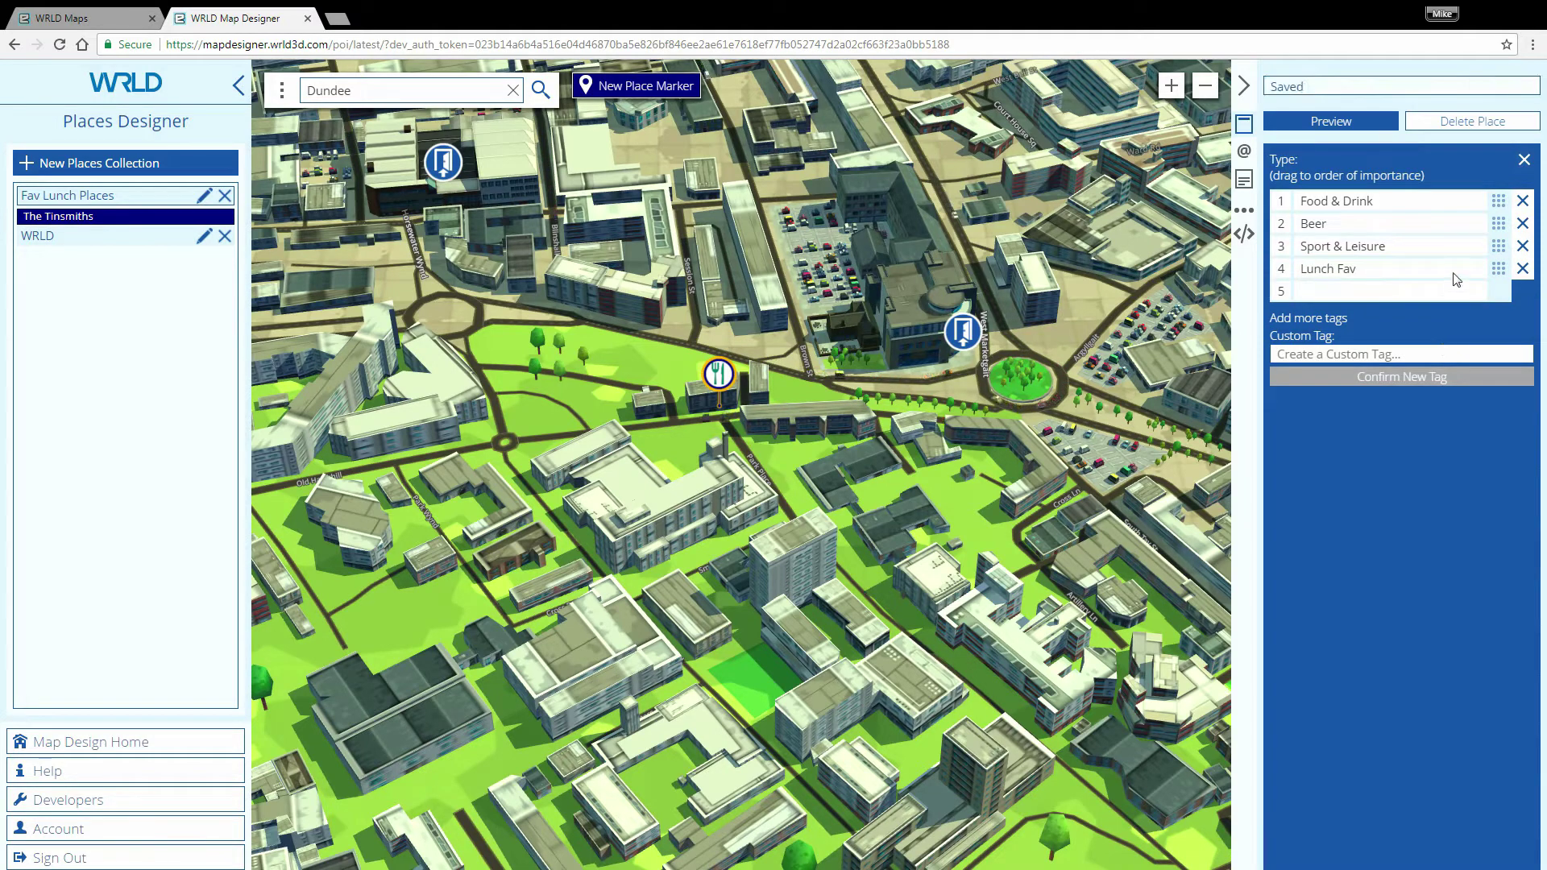
{"action": "left_click", "coordinate": [1245, 153]}
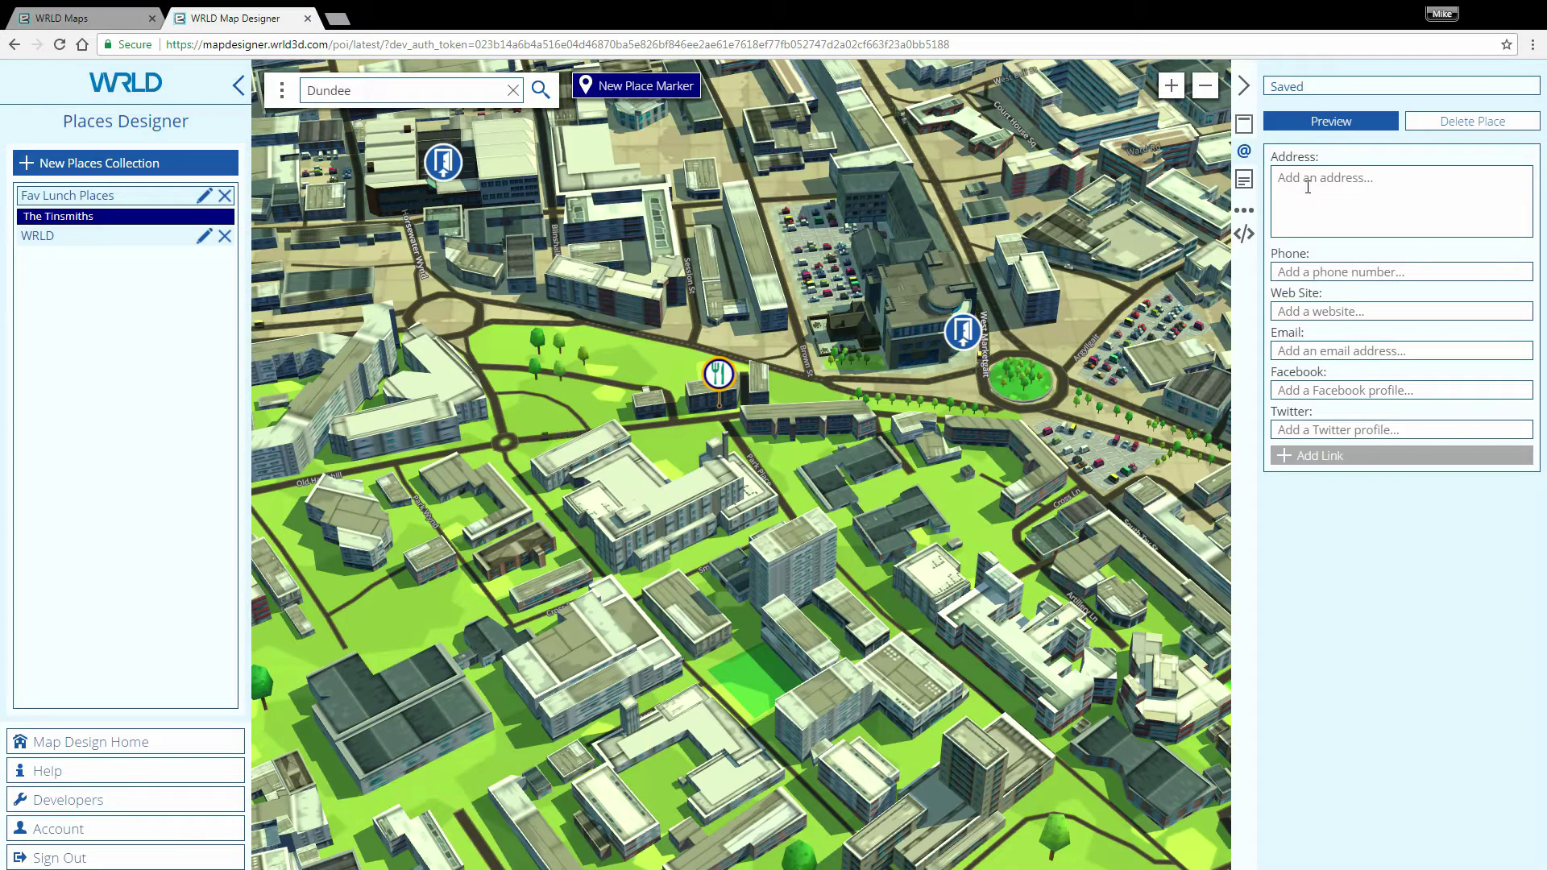
Step: Enter the description 'Our favourite Lunch place' and show the place's location coordinates
{"action": "left_click", "coordinate": [1245, 180]}
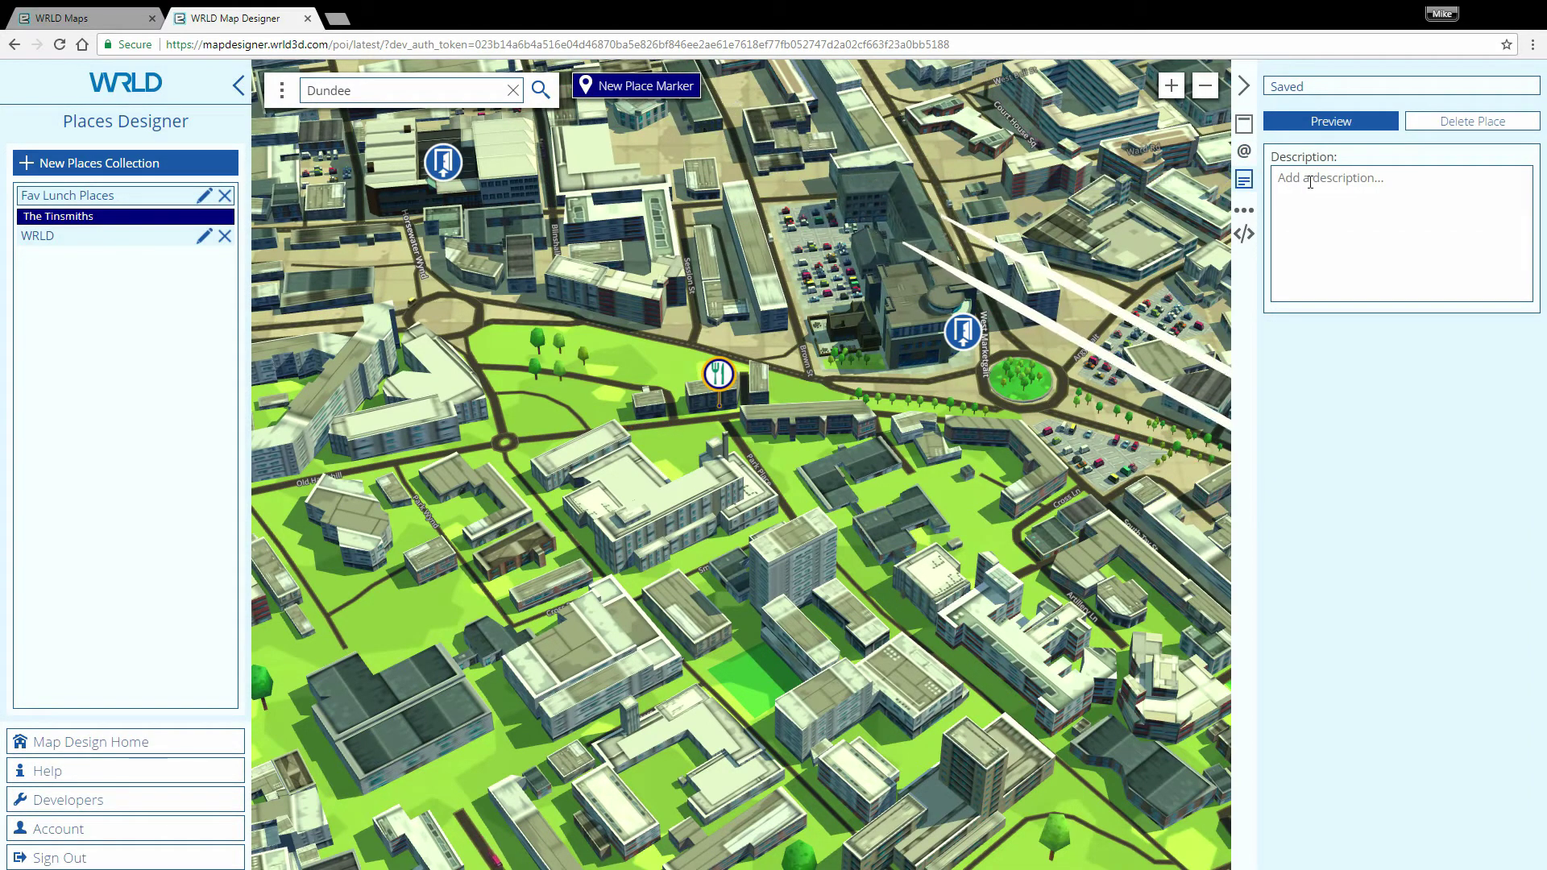
{"action": "type", "text": "Our favourite Lunch place"}
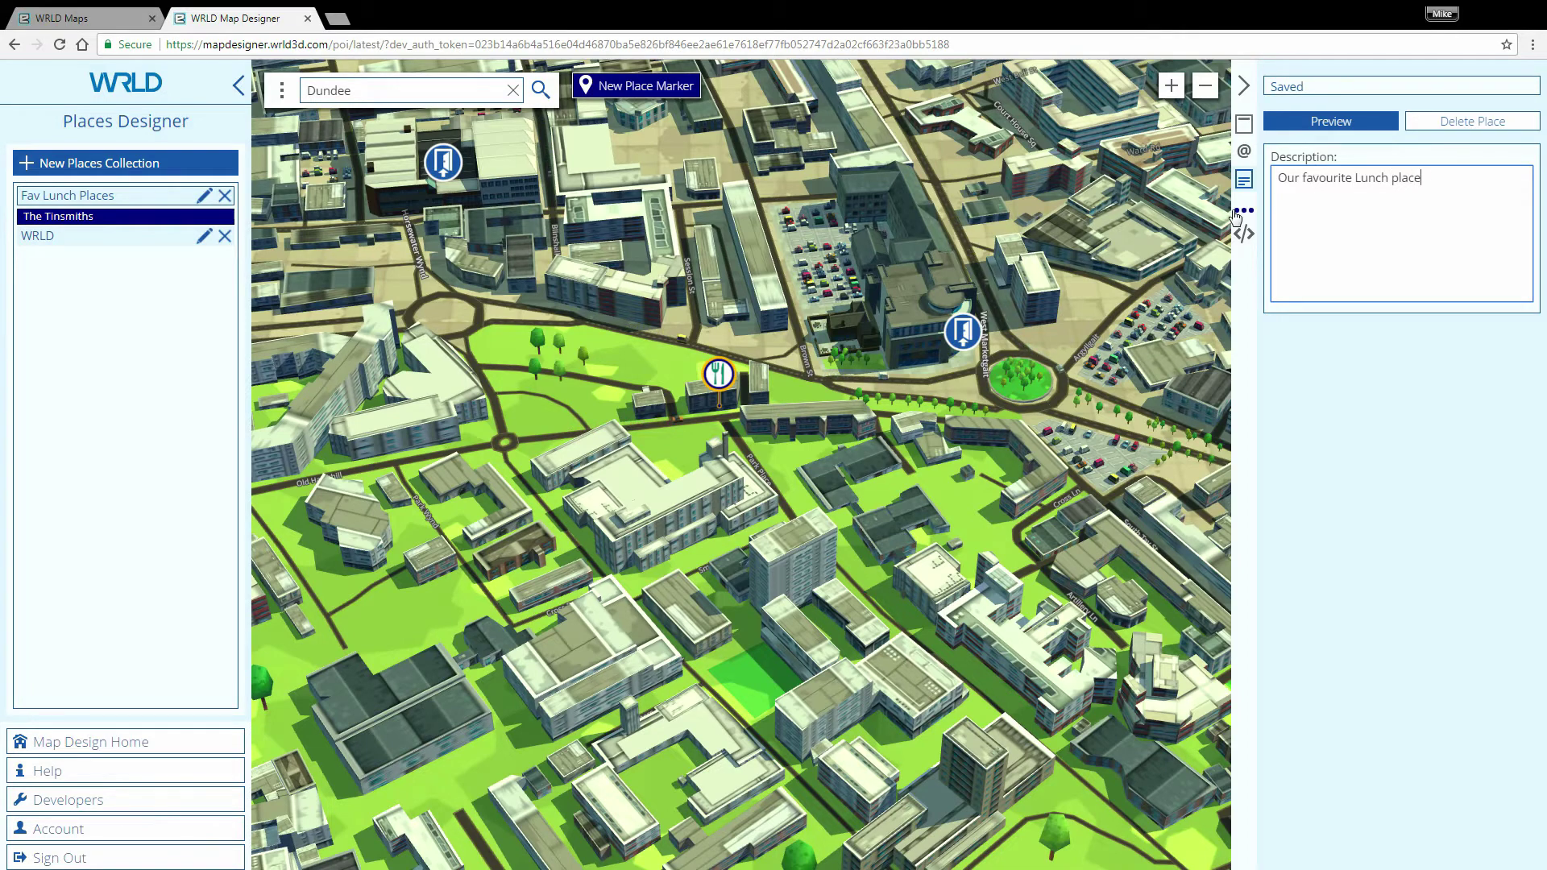
{"action": "left_click", "coordinate": [1244, 211]}
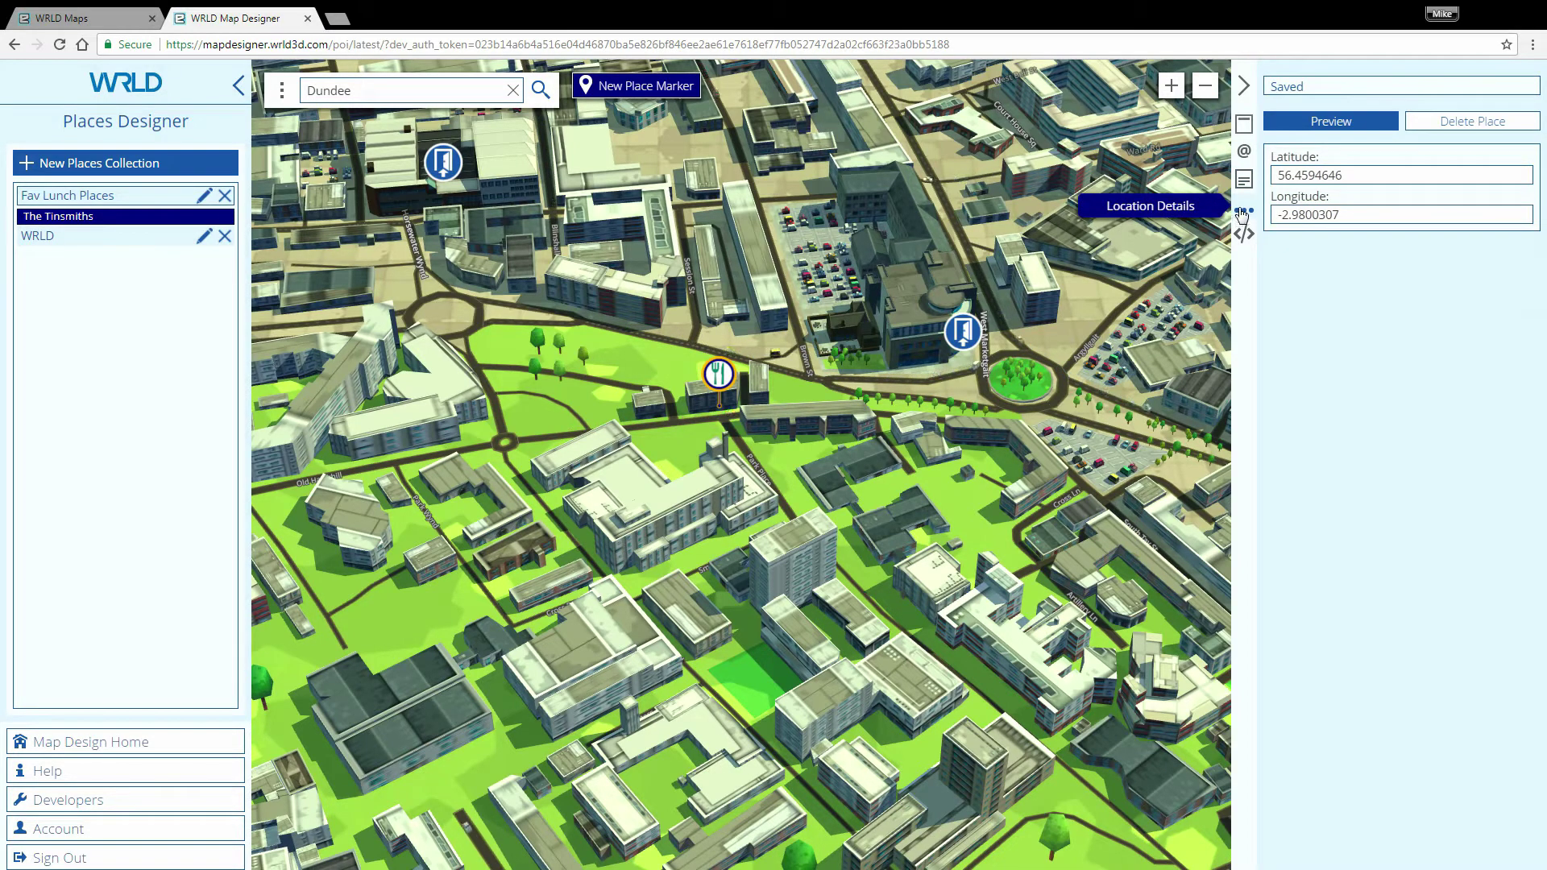
Step: Select the latitude and longitude, inspect the place's JSON data, then preview its card
{"action": "left_click_drag", "start_coordinate": [1348, 212], "coordinate": [1274, 216]}
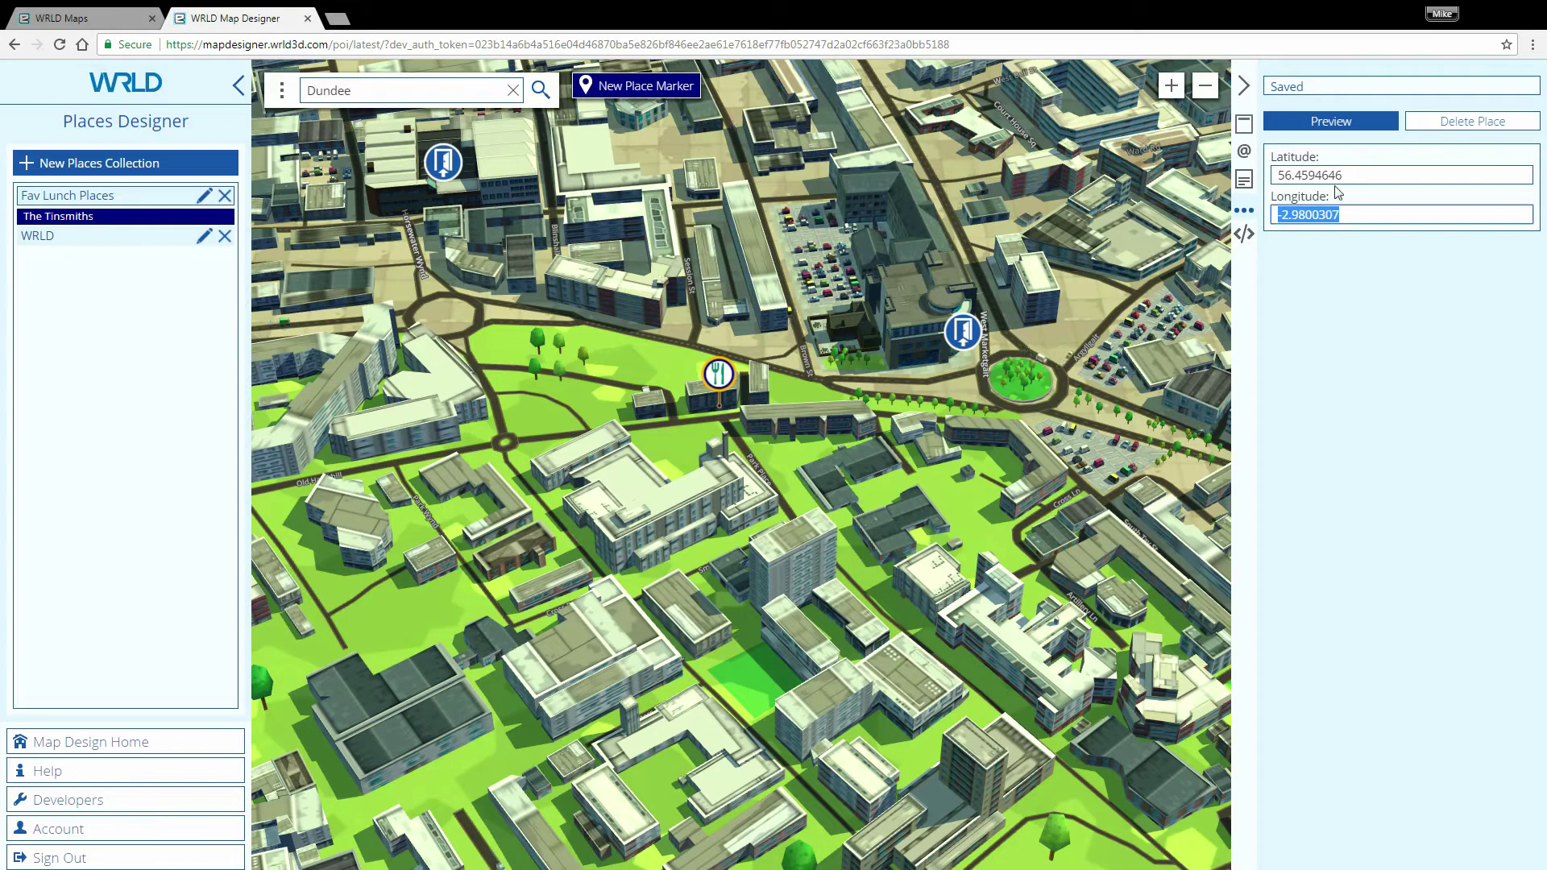
{"action": "left_click_drag", "start_coordinate": [1344, 175], "coordinate": [1282, 176]}
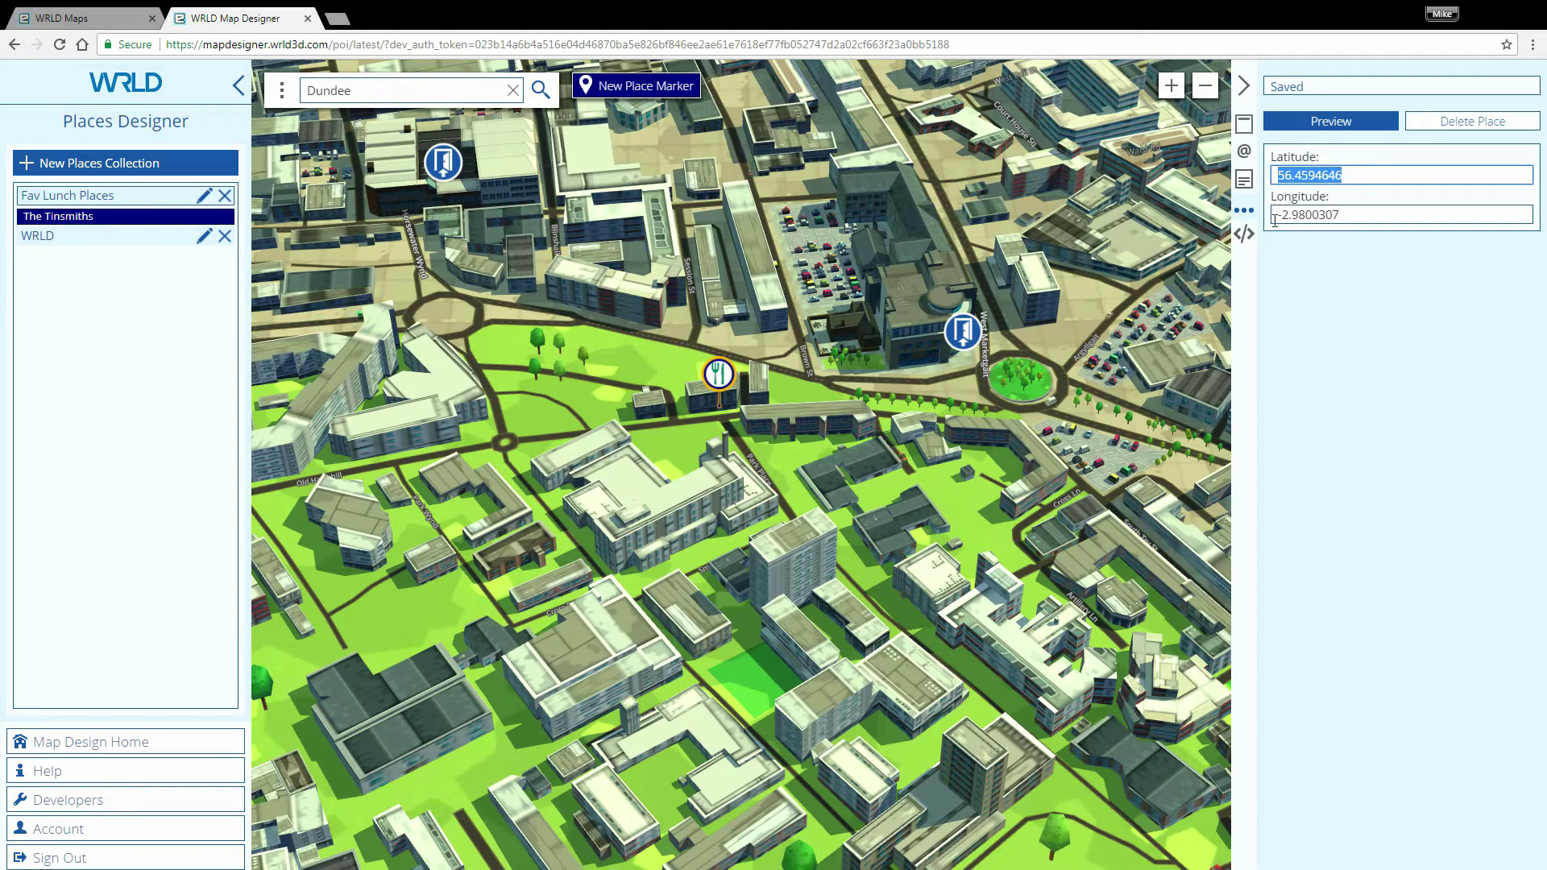
{"action": "left_click", "coordinate": [1245, 234]}
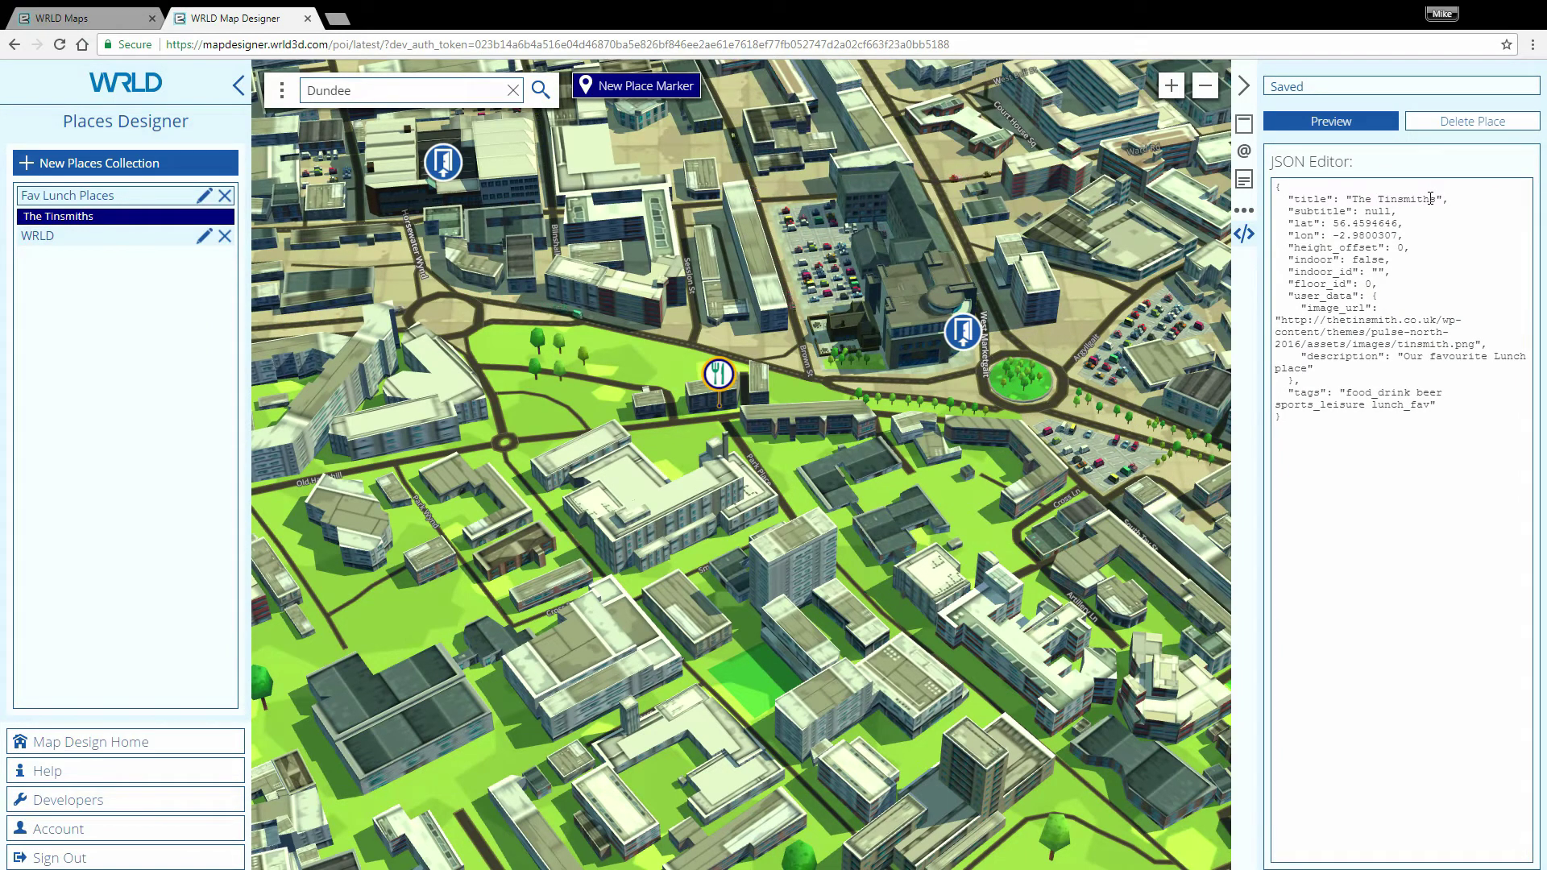
{"action": "left_click", "coordinate": [1285, 320]}
{"action": "left_click_drag", "start_coordinate": [1302, 322], "coordinate": [1380, 418]}
{"action": "left_click", "coordinate": [1381, 418]}
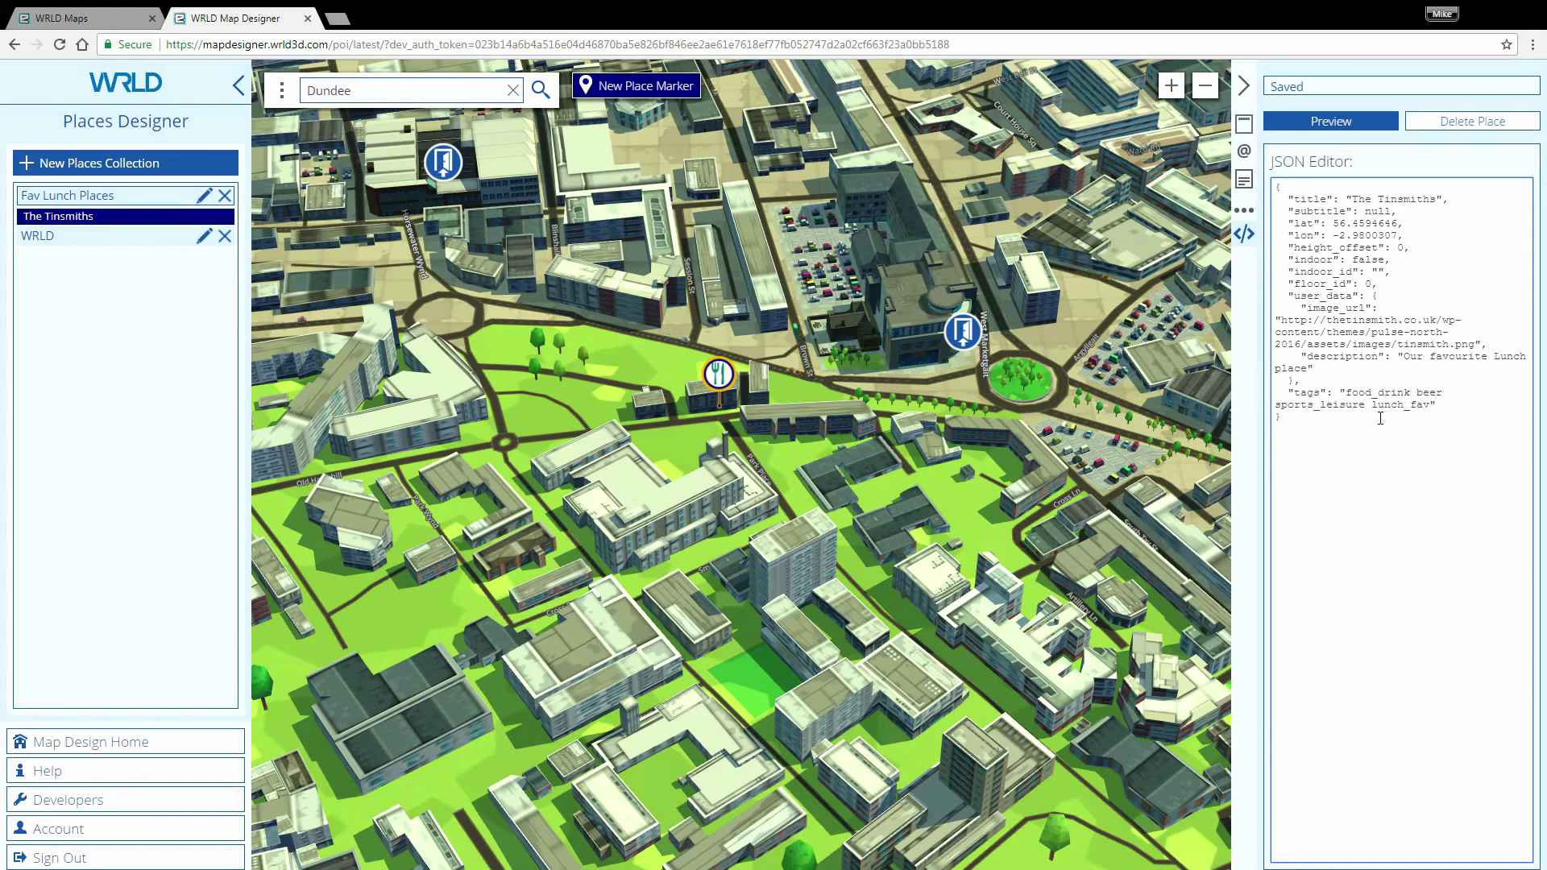
{"action": "left_click", "coordinate": [1337, 127]}
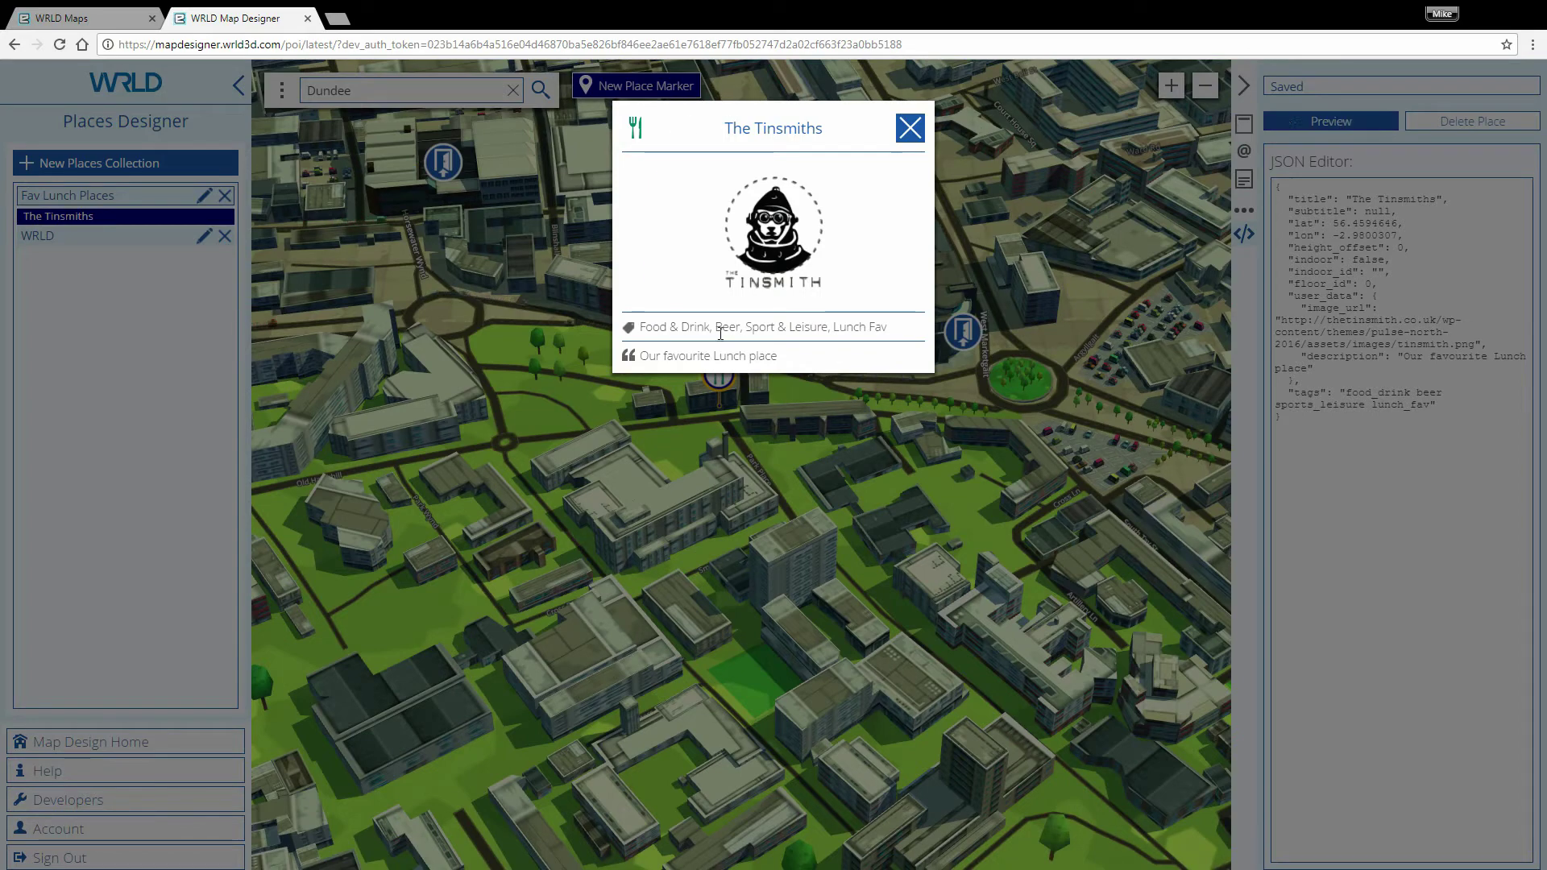
Step: Close The Tinsmiths preview and start deleting the Fav Lunch Places collection
{"action": "left_click", "coordinate": [906, 137]}
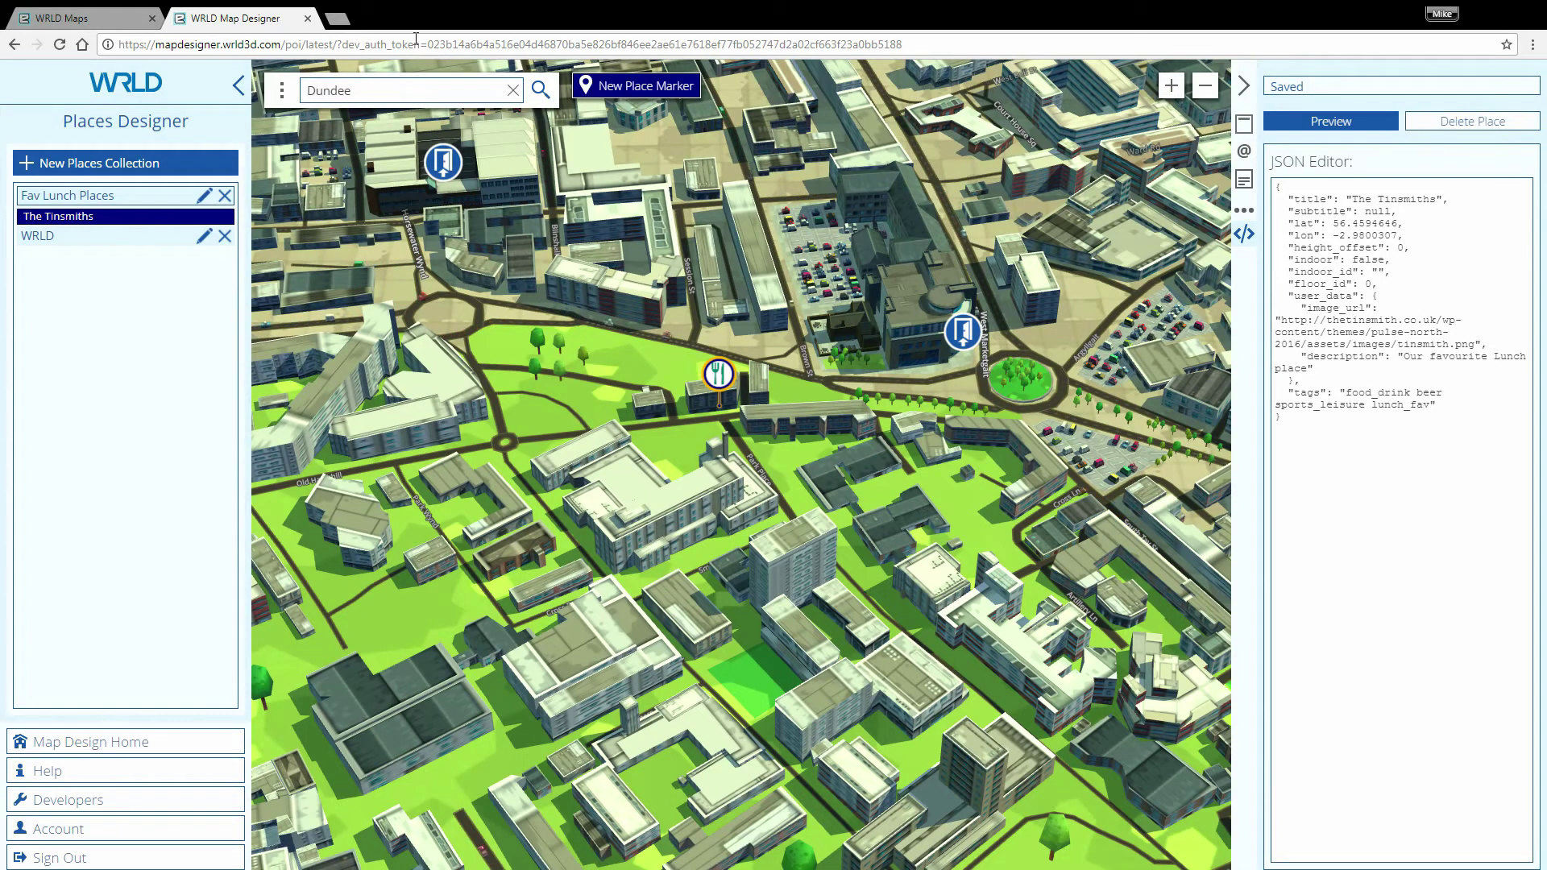
{"action": "left_click", "coordinate": [224, 198]}
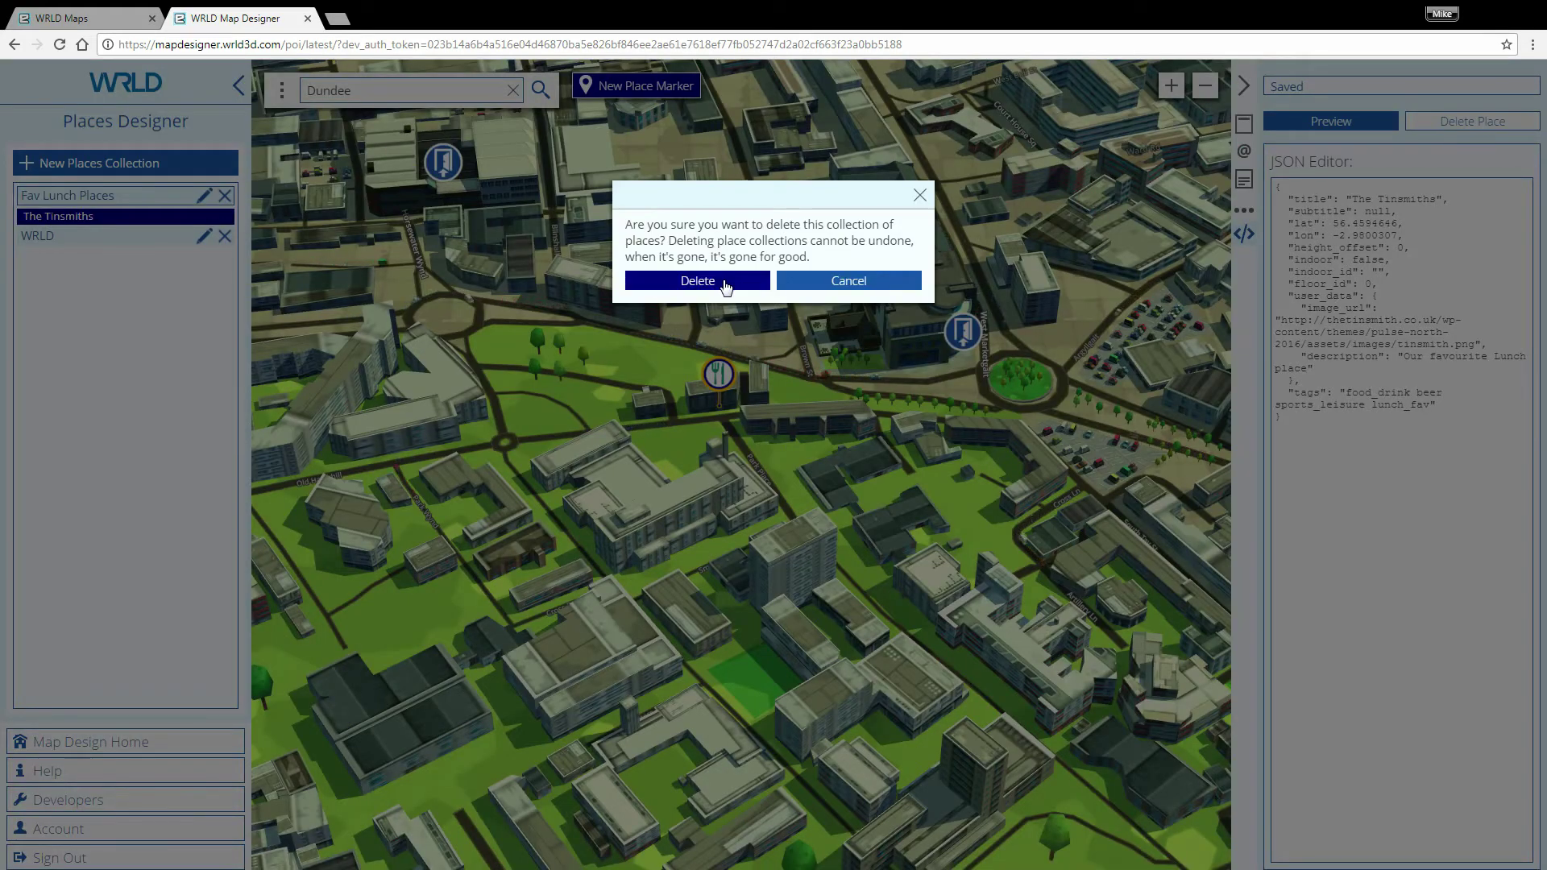